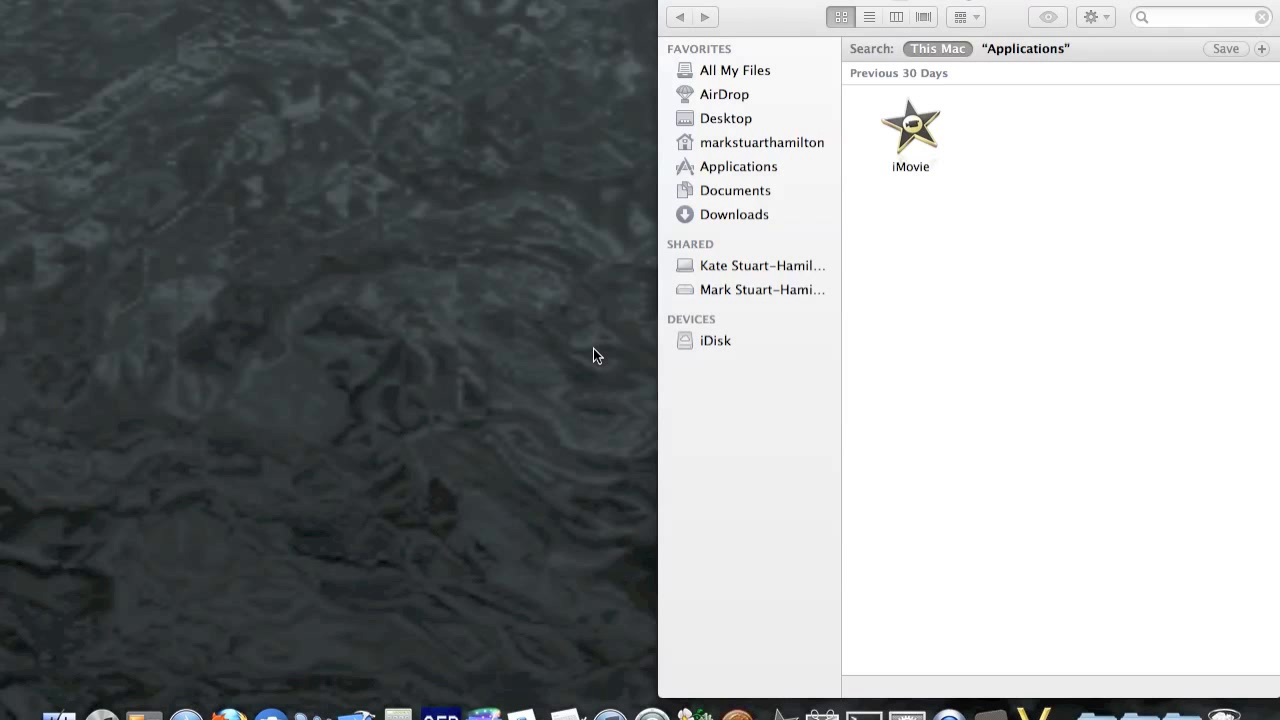
Search the Mac for "quart" to check for Quartz Composer, and dismiss the search without opening anything
{"action": "key", "text": "super+space"}
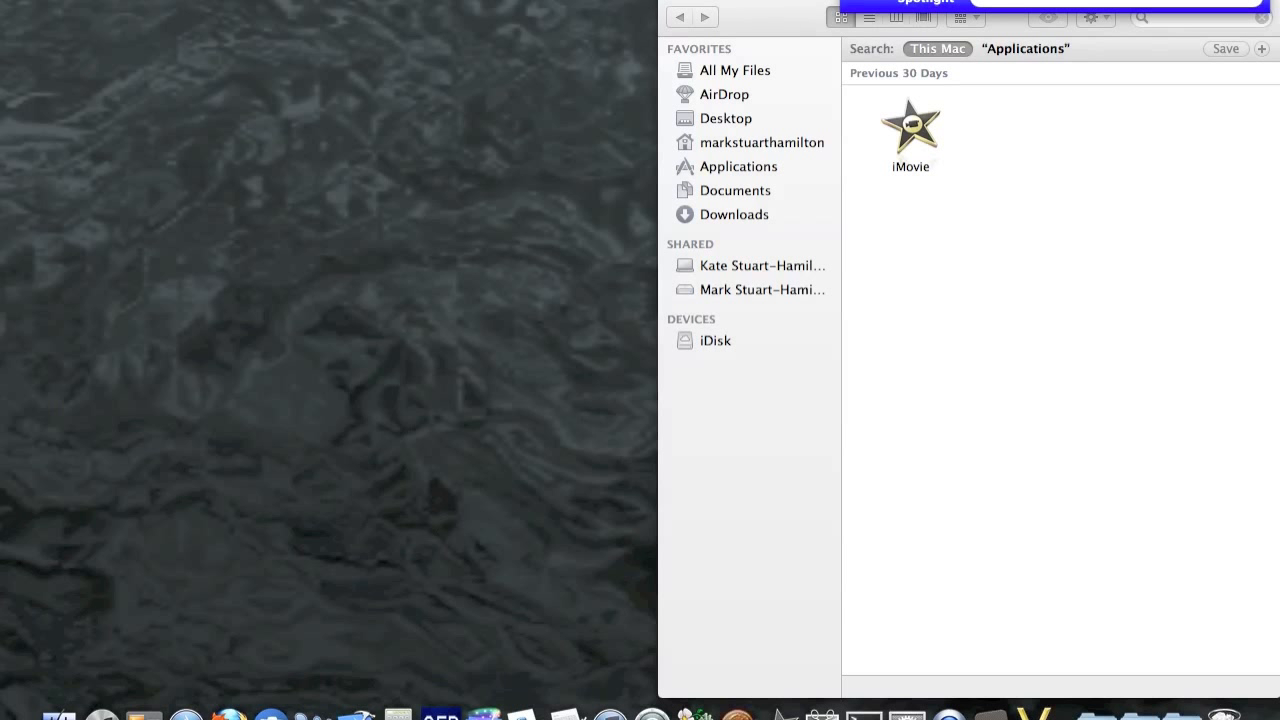
{"action": "type", "text": "quart"}
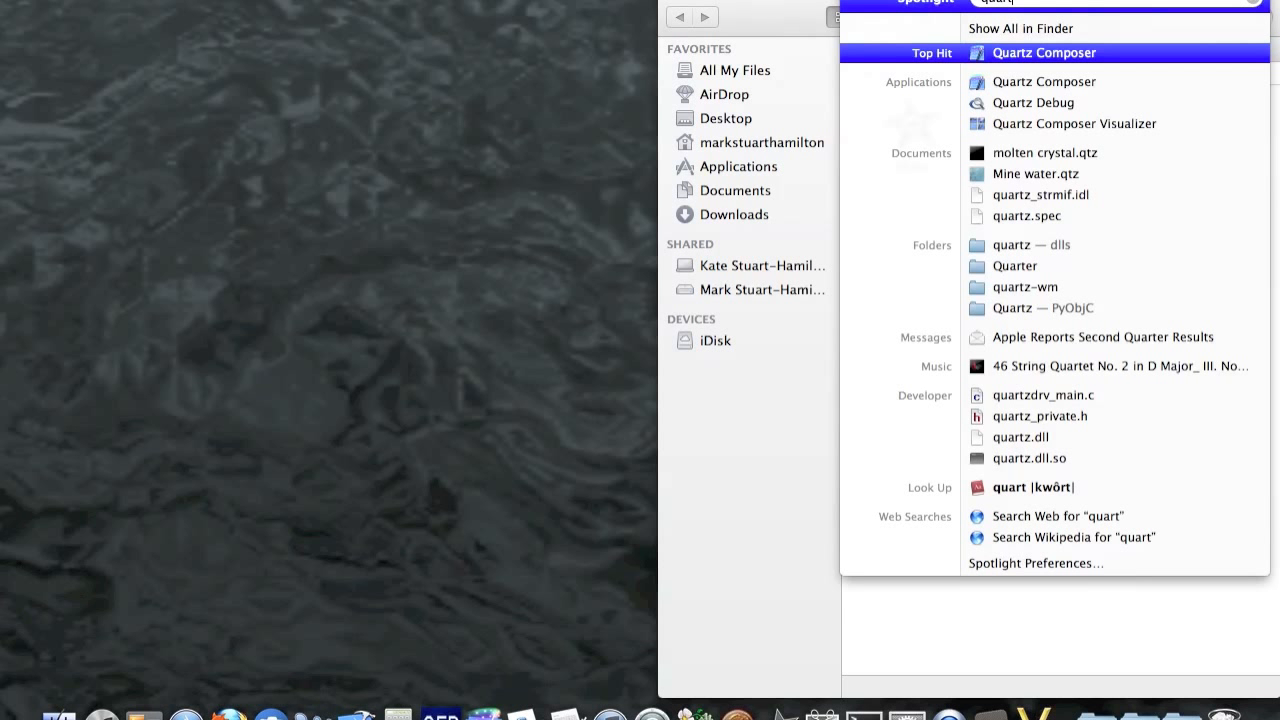
{"action": "key", "text": "BackSpace"}
{"action": "key", "text": "BackSpace"}
{"action": "key", "text": "BackSpace"}
{"action": "key", "text": "BackSpace"}
{"action": "key", "text": "BackSpace"}
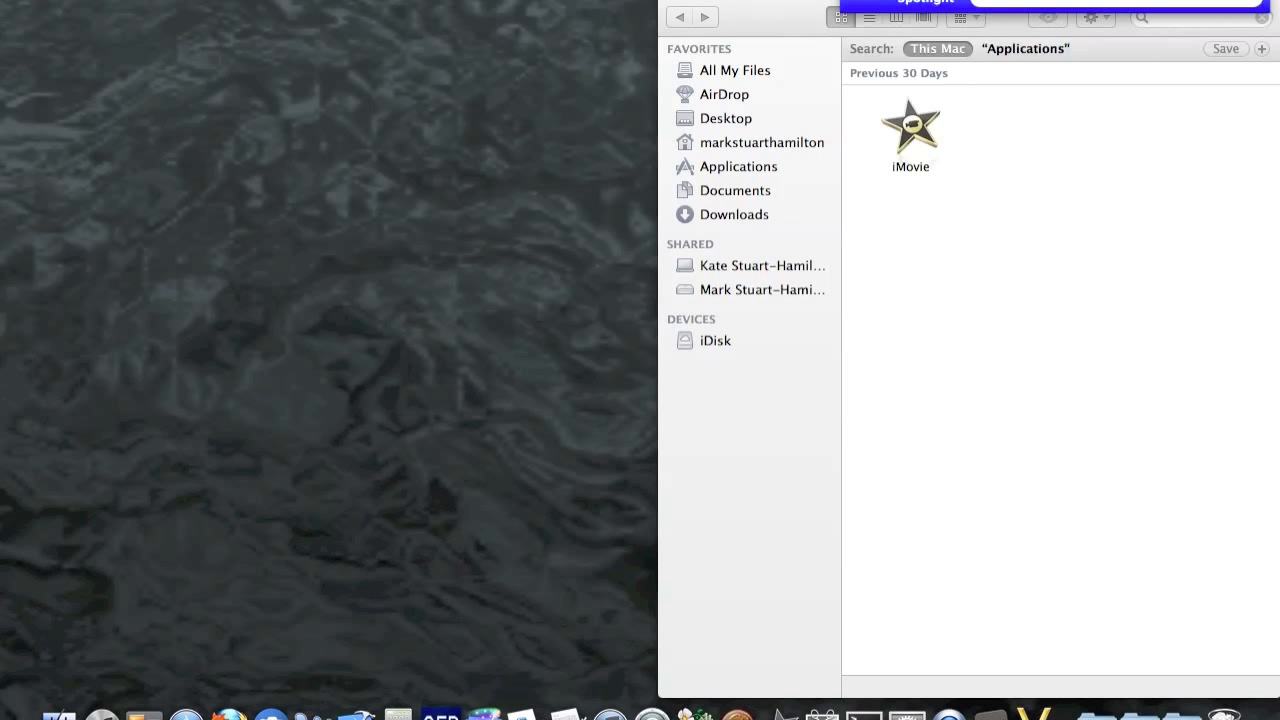
{"action": "key", "text": "Escape"}
{"action": "left_click", "coordinate": [1184, 214]}
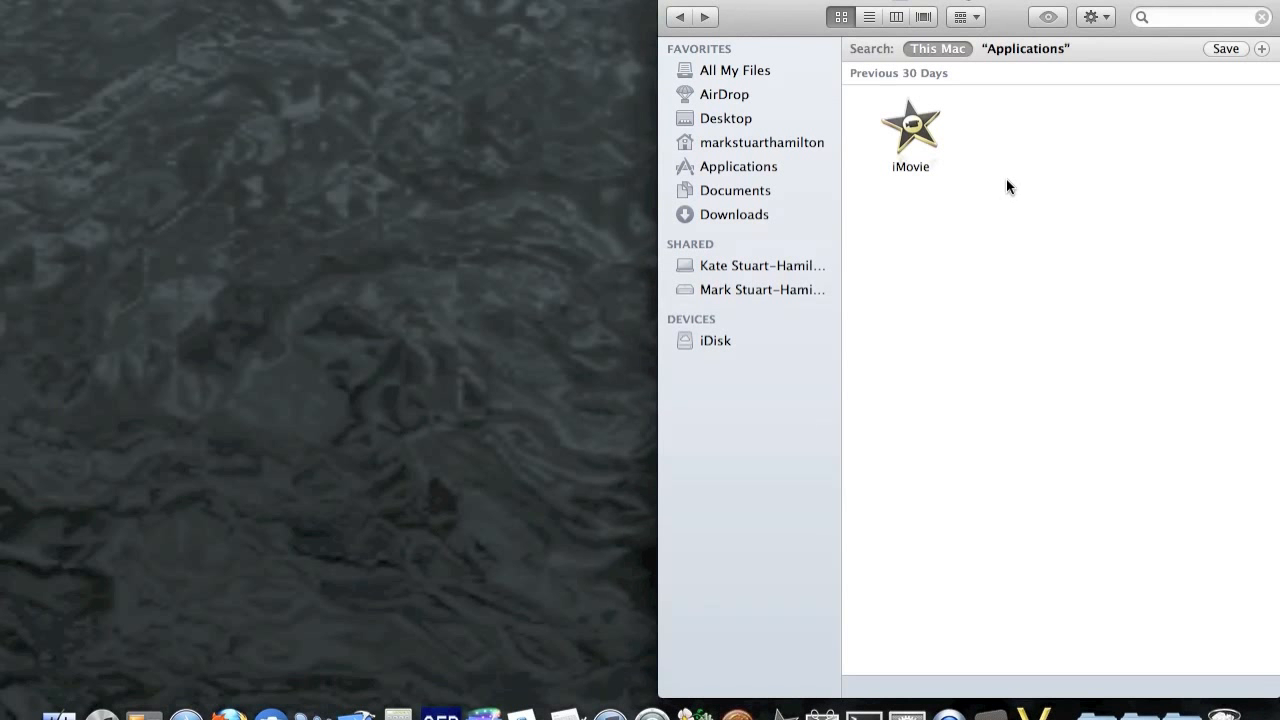
Show the package contents of the iMovie application and open the Resources folder inside Contents
{"action": "right_click", "coordinate": [913, 128]}
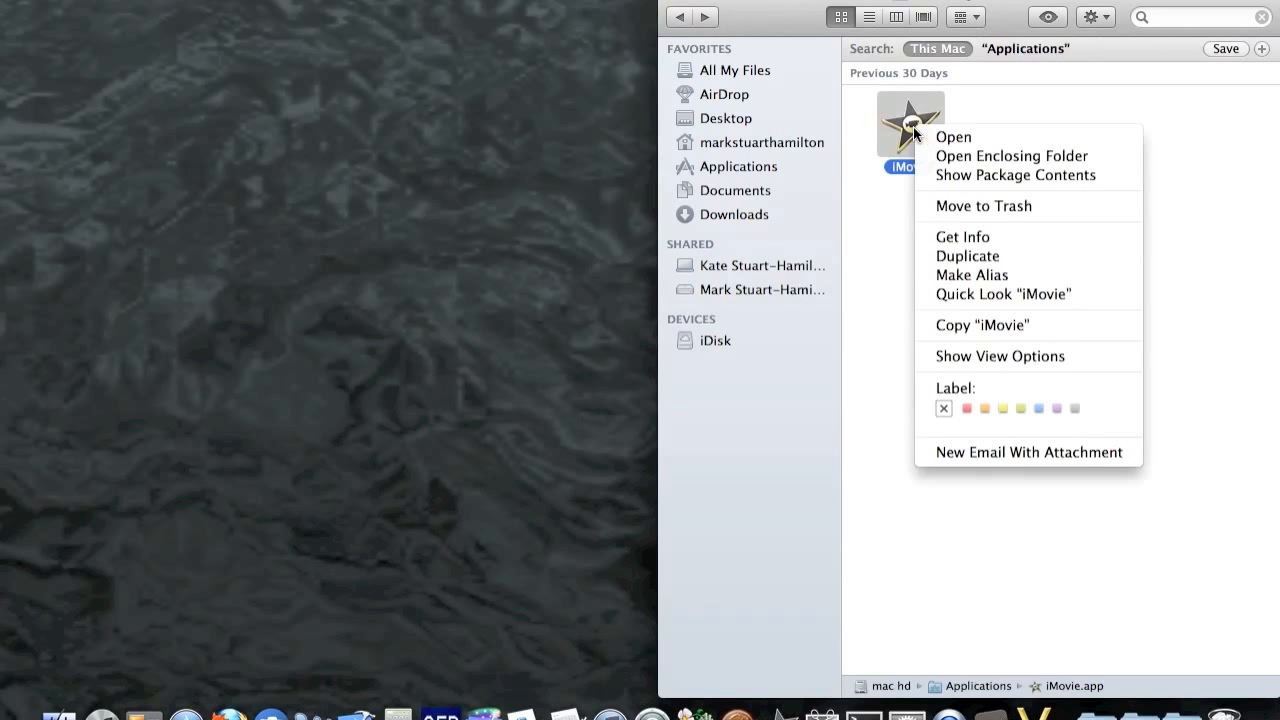
{"action": "left_click", "coordinate": [972, 177]}
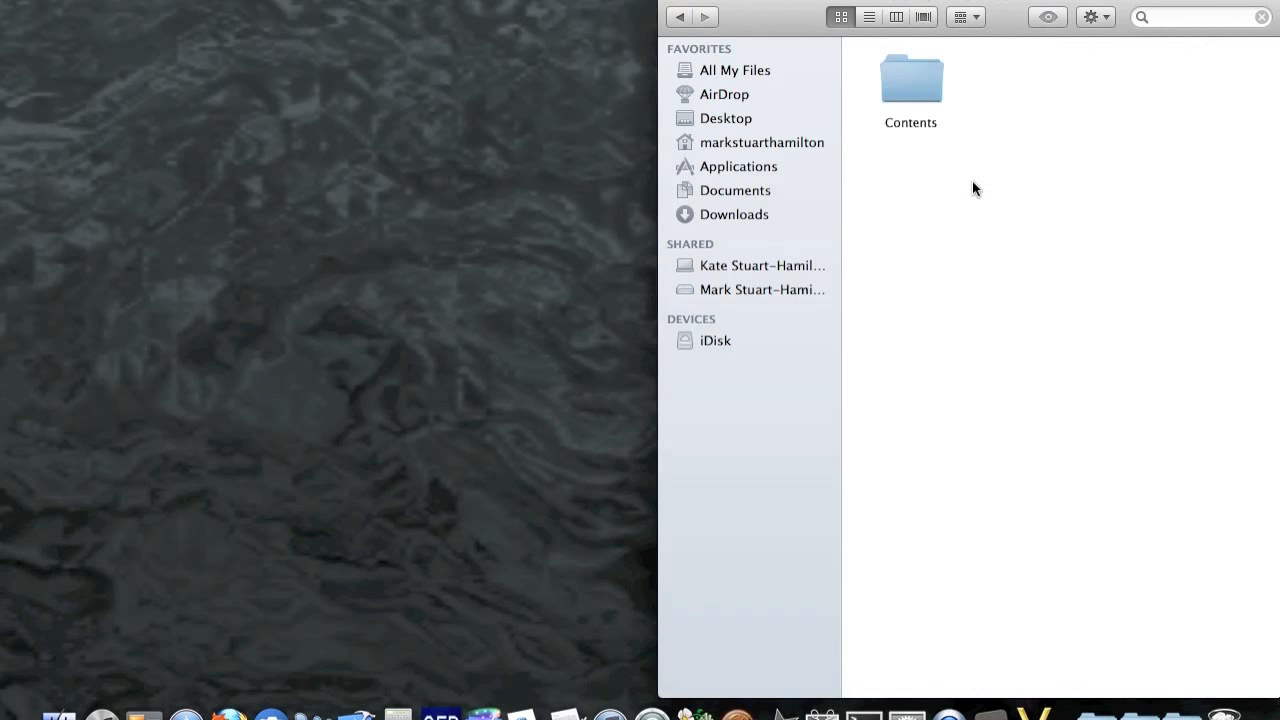
{"action": "left_click", "coordinate": [908, 90]}
{"action": "double_click", "coordinate": [908, 90]}
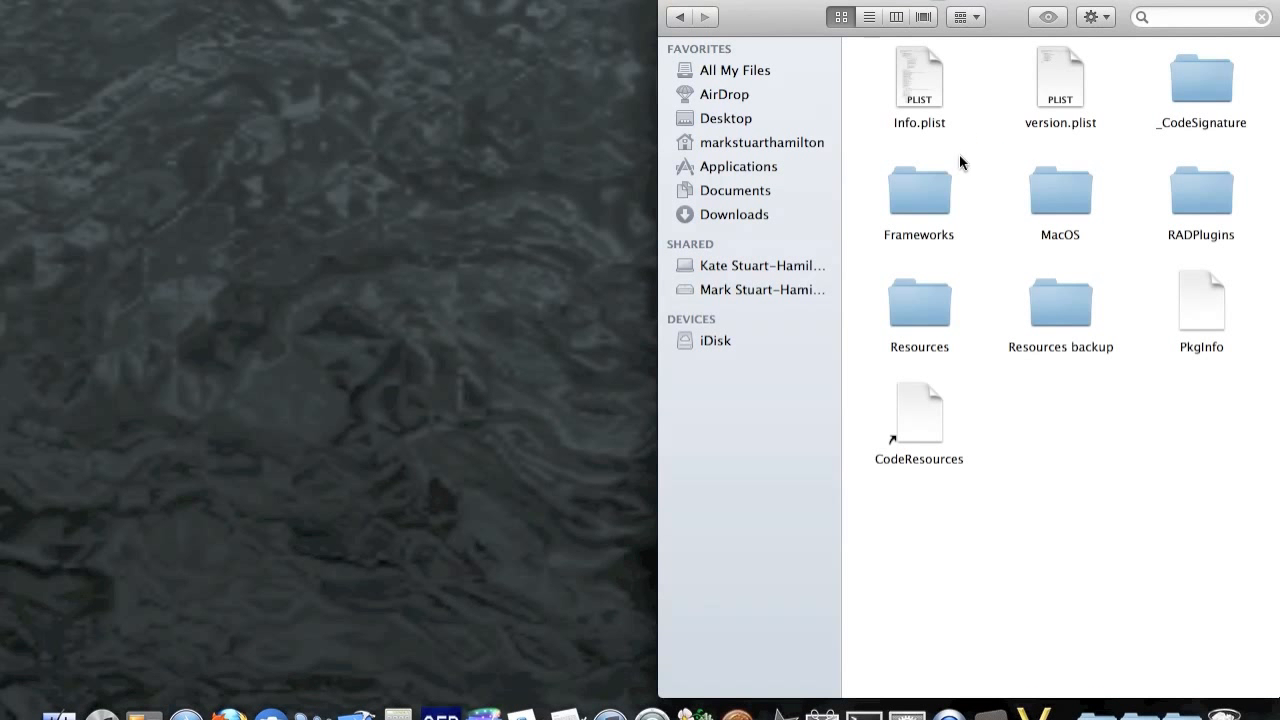
{"action": "left_click", "coordinate": [931, 312]}
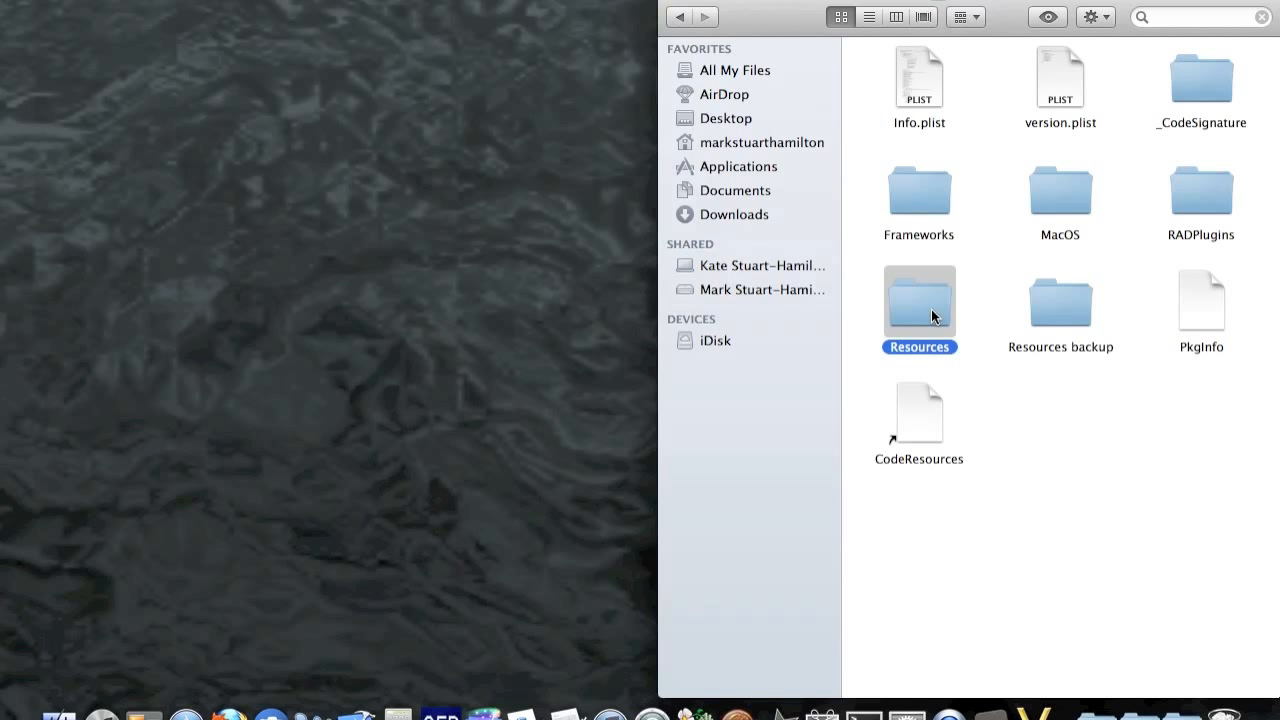
{"action": "double_click", "coordinate": [931, 312]}
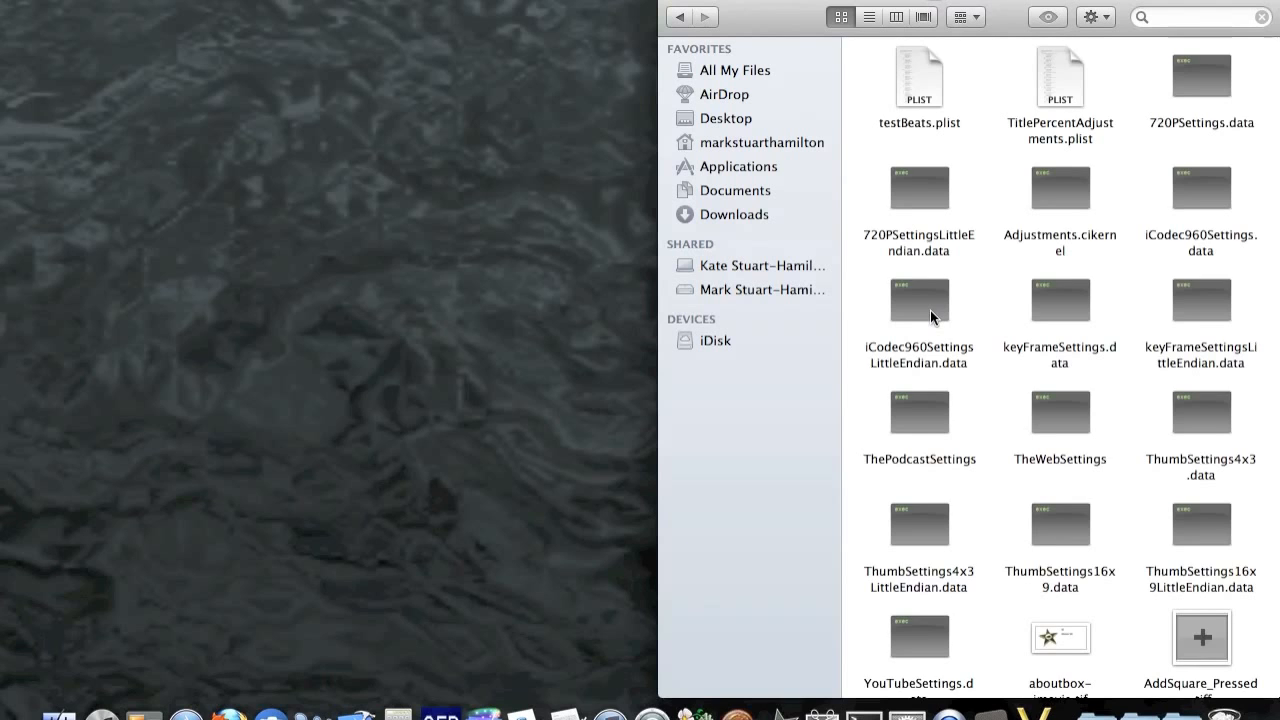
Display the Resources folder as a list and find the Style_ .qtz effect files
{"action": "scroll", "coordinate": [930, 312], "scroll_direction": "down", "scroll_amount": 20}
{"action": "scroll", "coordinate": [930, 310], "scroll_direction": "down", "scroll_amount": 20}
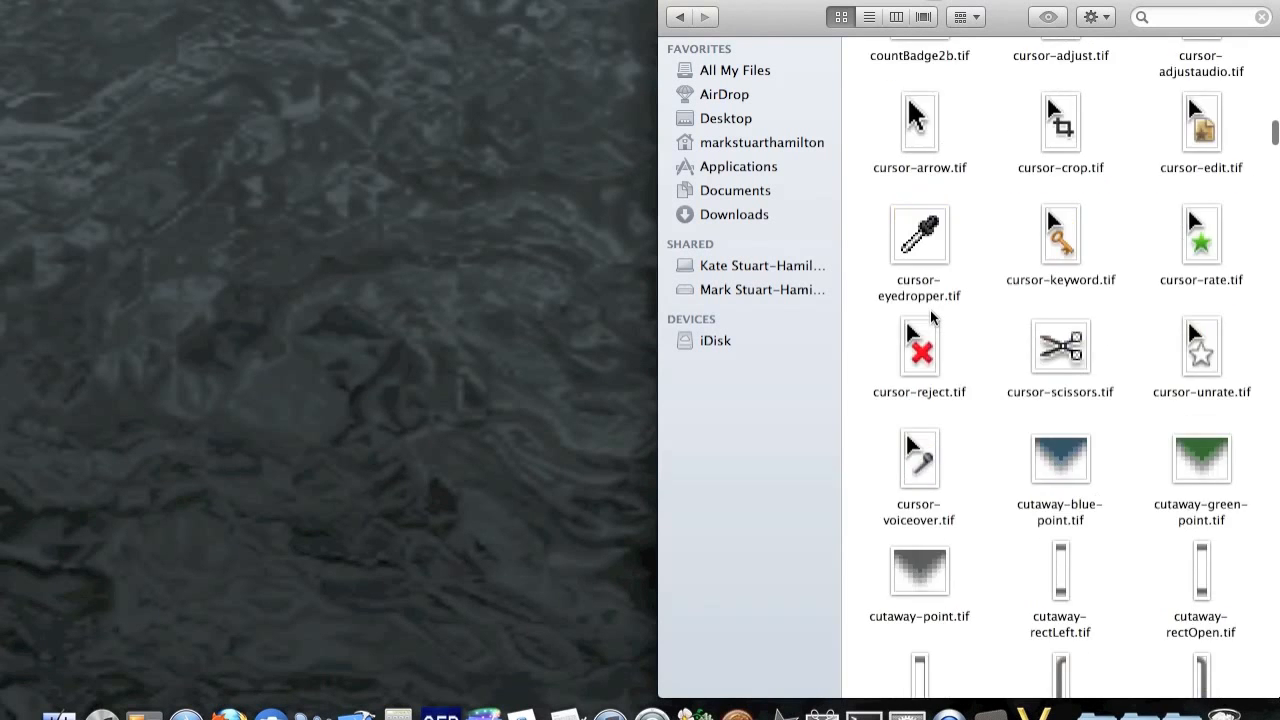
{"action": "left_click", "coordinate": [869, 17]}
{"action": "scroll", "coordinate": [959, 156], "scroll_direction": "up", "scroll_amount": 5}
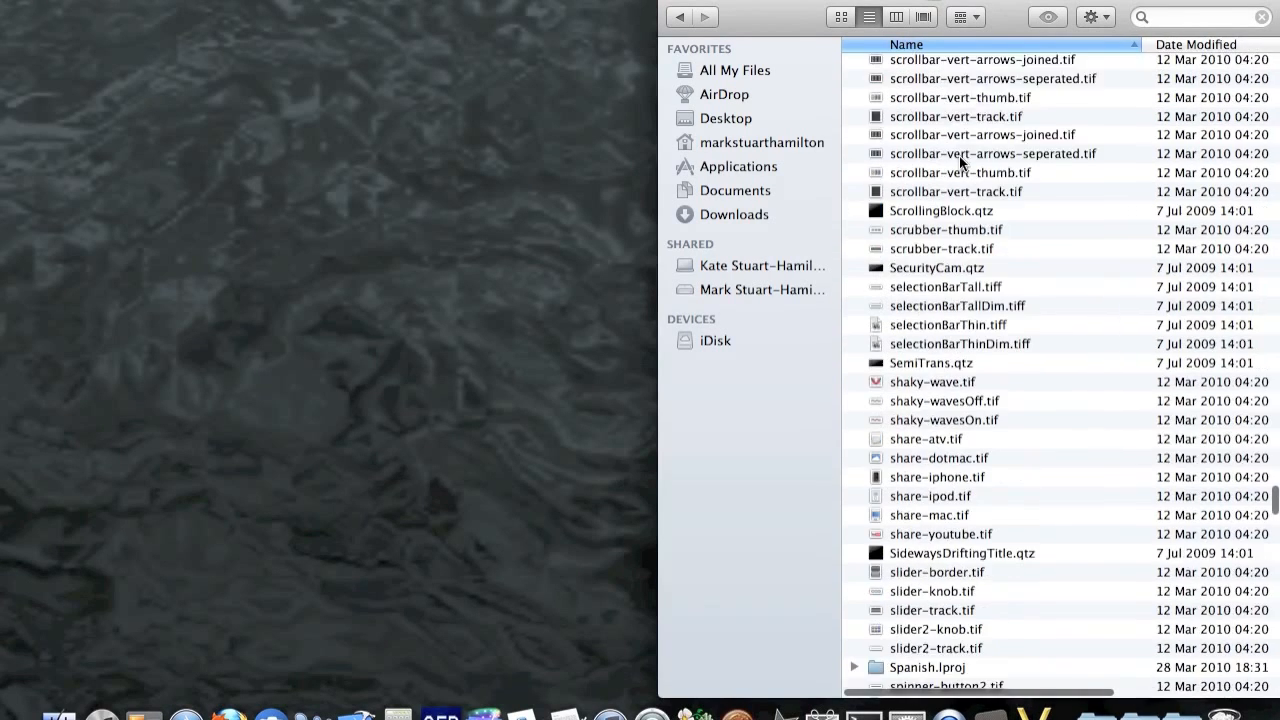
{"action": "scroll", "coordinate": [959, 156], "scroll_direction": "up", "scroll_amount": 2}
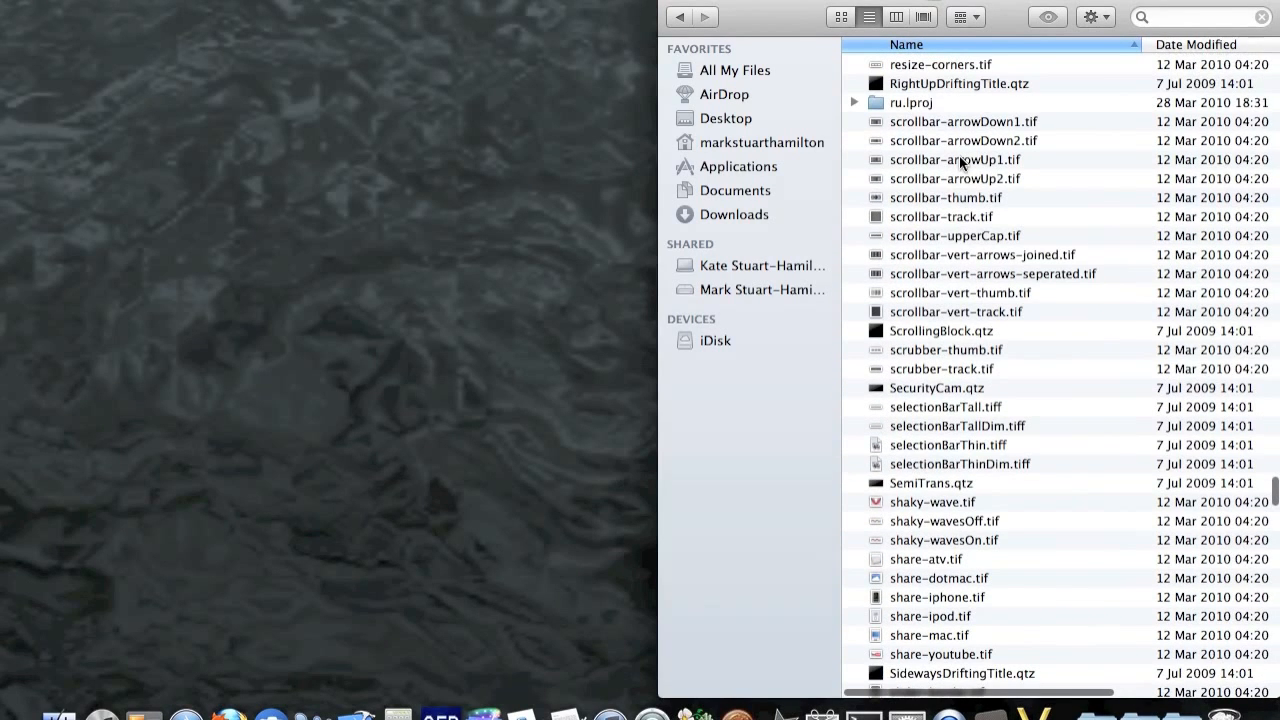
{"action": "scroll", "coordinate": [959, 156], "scroll_direction": "up", "scroll_amount": 3}
{"action": "scroll", "coordinate": [959, 156], "scroll_direction": "down", "scroll_amount": 15}
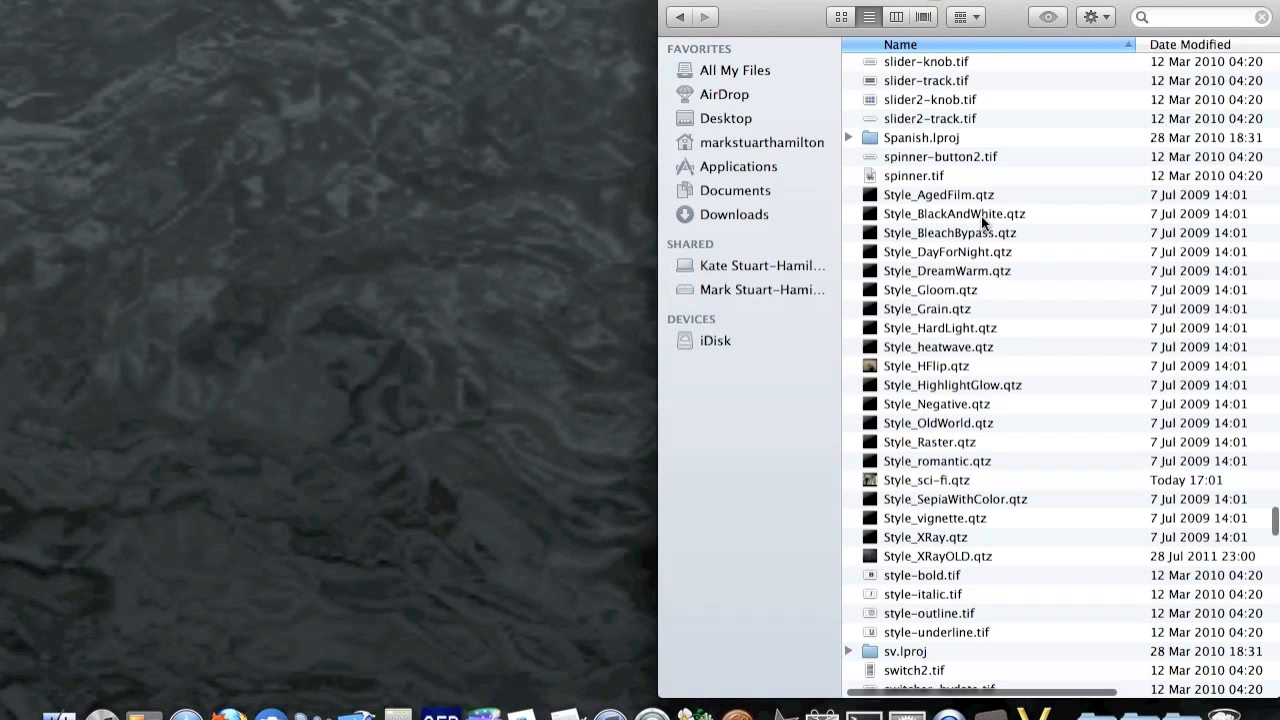
Open the Style_BleachBypass.qtz effect file in Quartz Composer
{"action": "left_click", "coordinate": [977, 229]}
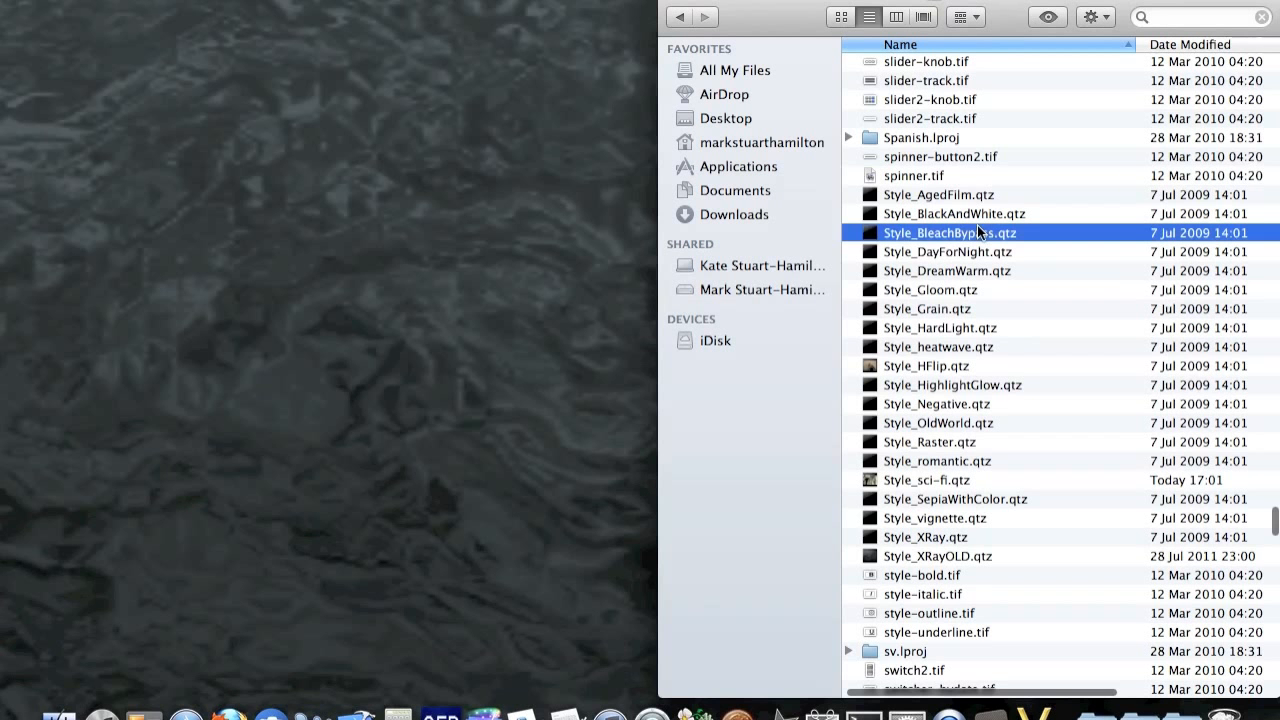
{"action": "right_click", "coordinate": [977, 229]}
{"action": "left_click", "coordinate": [1014, 235]}
{"action": "left_click", "coordinate": [1010, 235]}
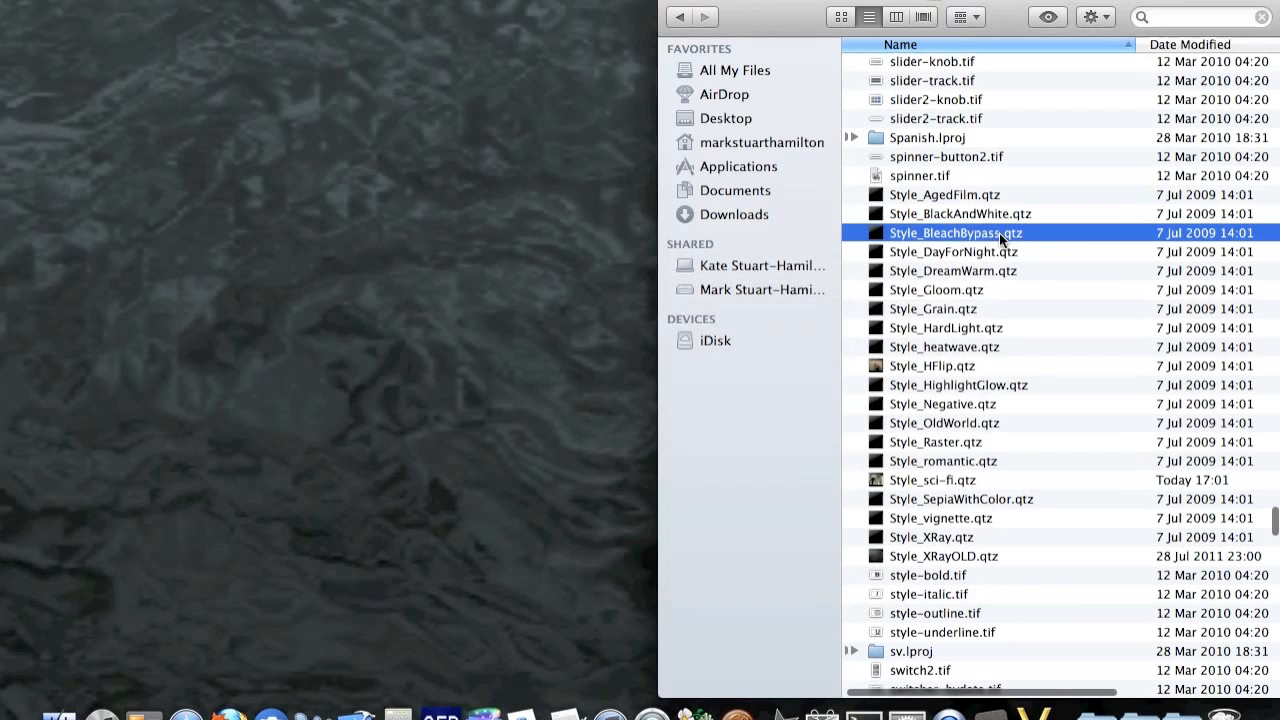
{"action": "double_click", "coordinate": [985, 236]}
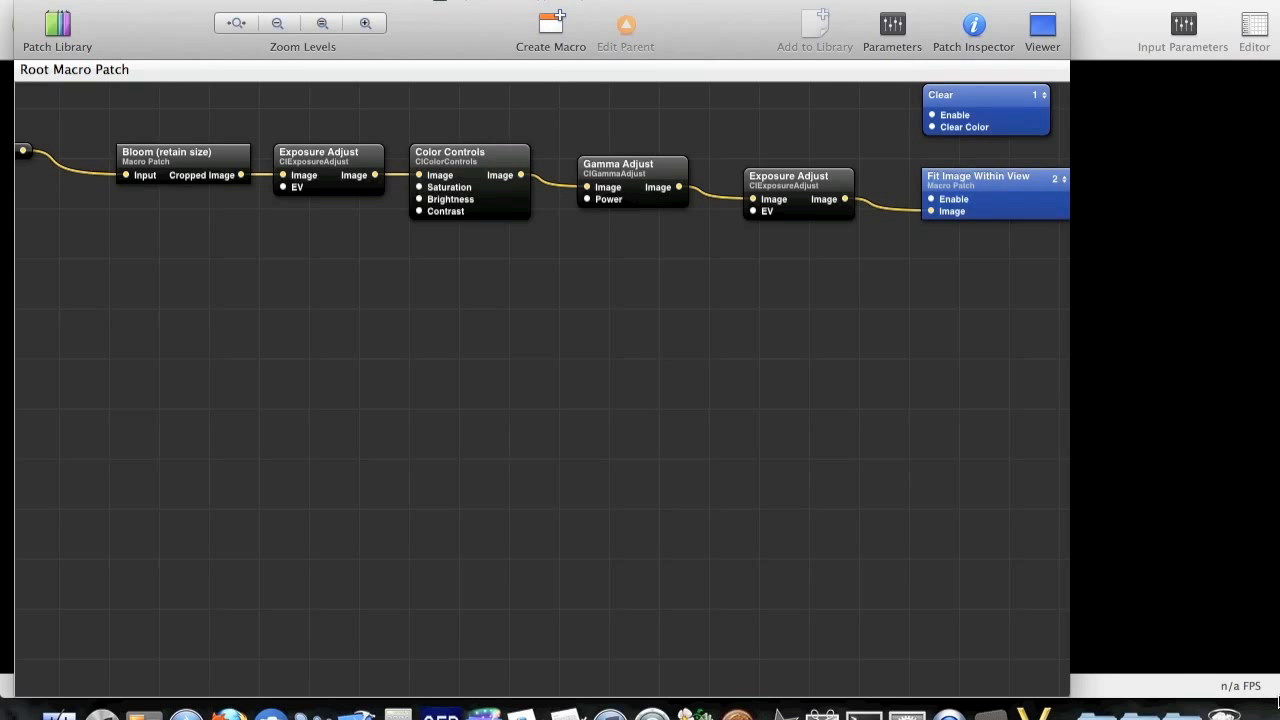
Shrink the Viewer window to about 419x226 pixels and narrow the patch editor so both windows fit beside each other
{"action": "left_click", "coordinate": [1077, 600]}
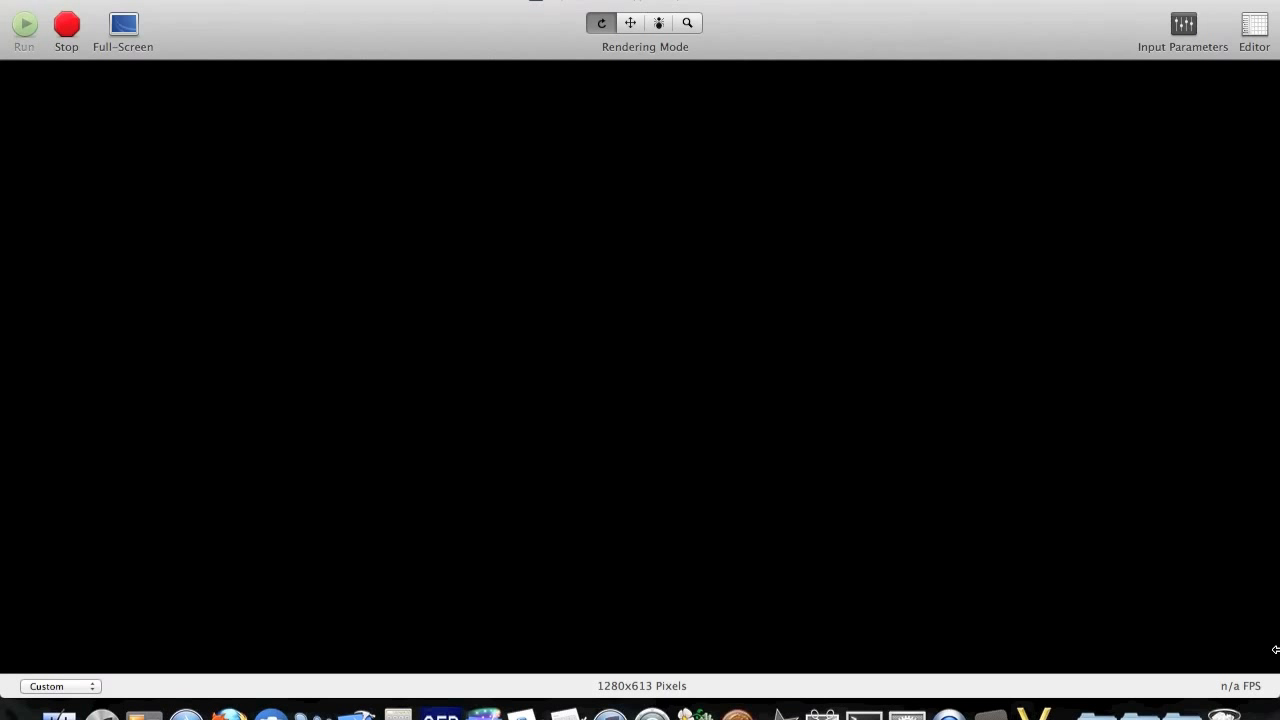
{"action": "left_click_drag", "start_coordinate": [1275, 694], "coordinate": [376, 296]}
{"action": "left_click_drag", "start_coordinate": [346, 36], "coordinate": [1229, 435]}
{"action": "left_click", "coordinate": [937, 341]}
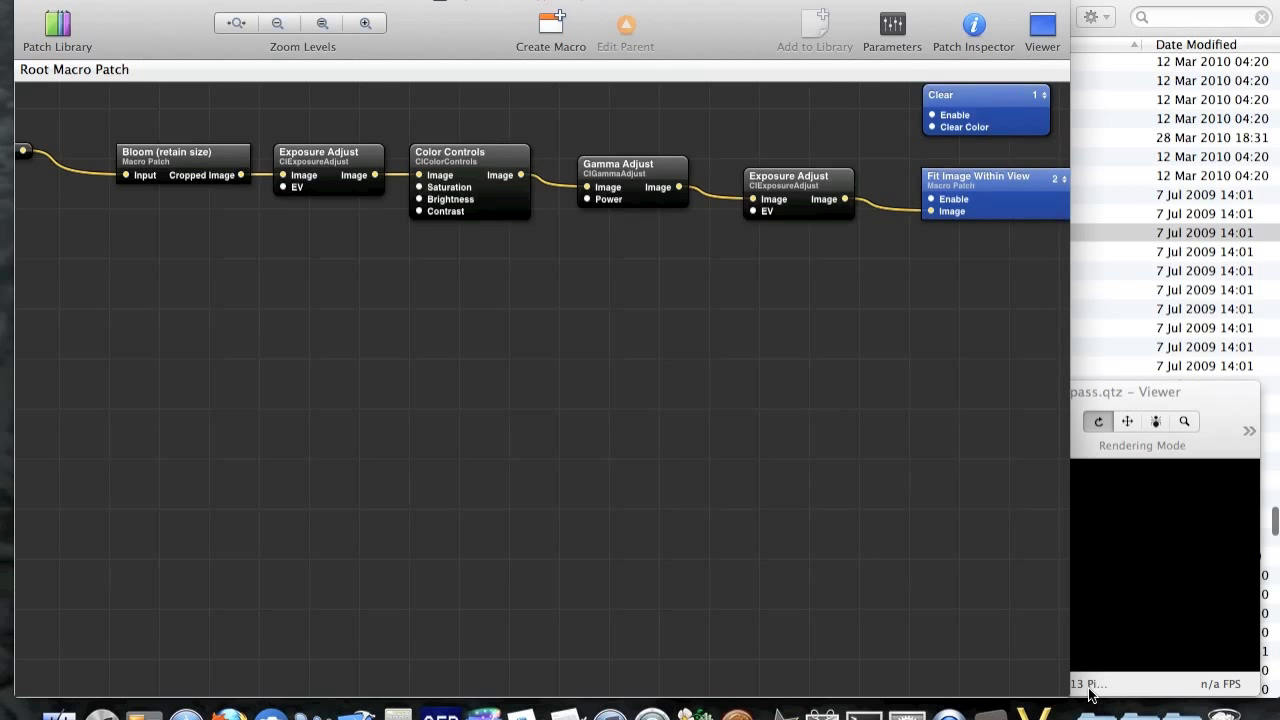
{"action": "left_click_drag", "start_coordinate": [1066, 690], "coordinate": [862, 680]}
{"action": "left_click_drag", "start_coordinate": [1051, 424], "coordinate": [1029, 413]}
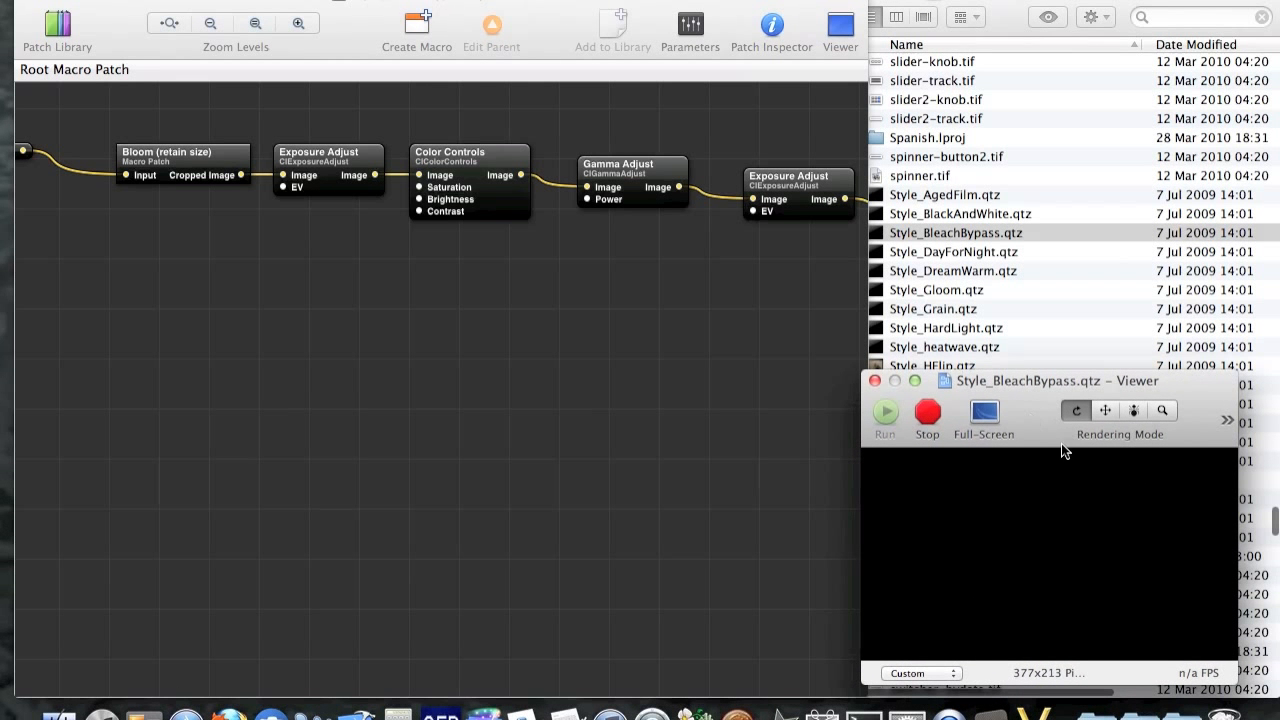
{"action": "left_click_drag", "start_coordinate": [1229, 678], "coordinate": [1273, 691]}
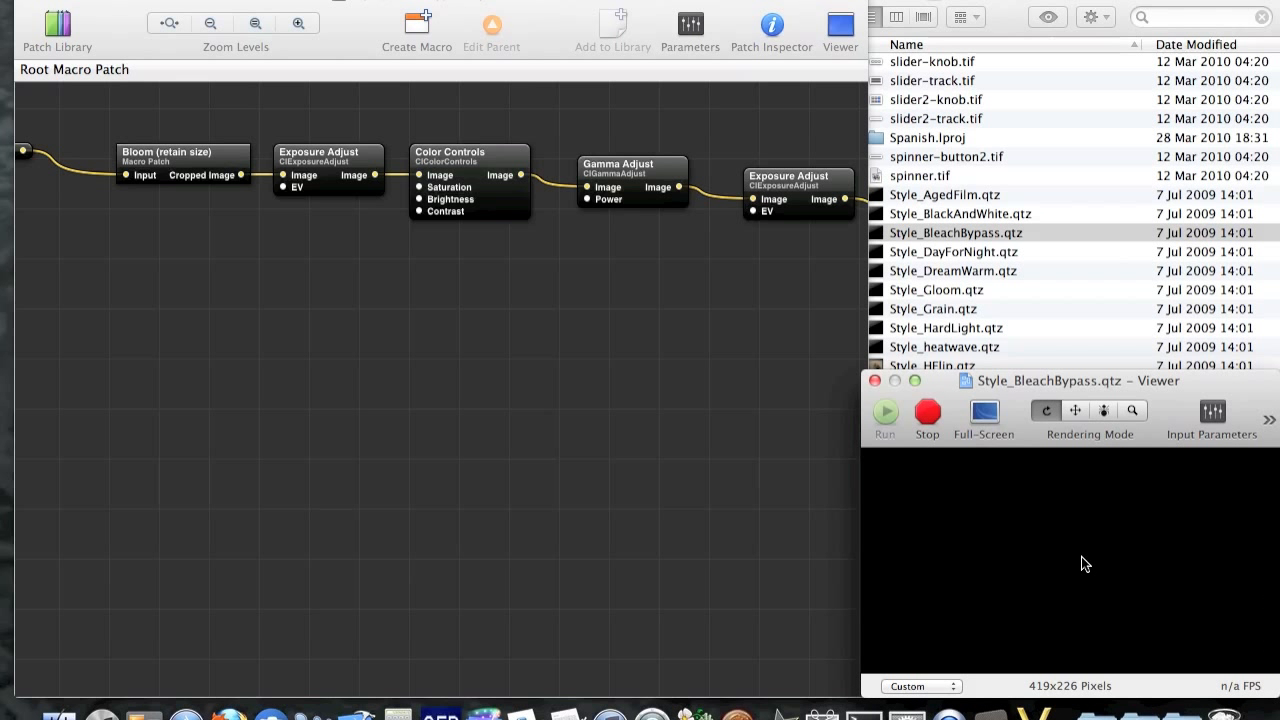
Delete the Bloom, Color Controls, Gamma Adjust and both Exposure Adjust patches from the root macro patch
{"action": "left_click", "coordinate": [709, 483]}
{"action": "scroll", "coordinate": [569, 390], "scroll_direction": "up", "scroll_amount": 3}
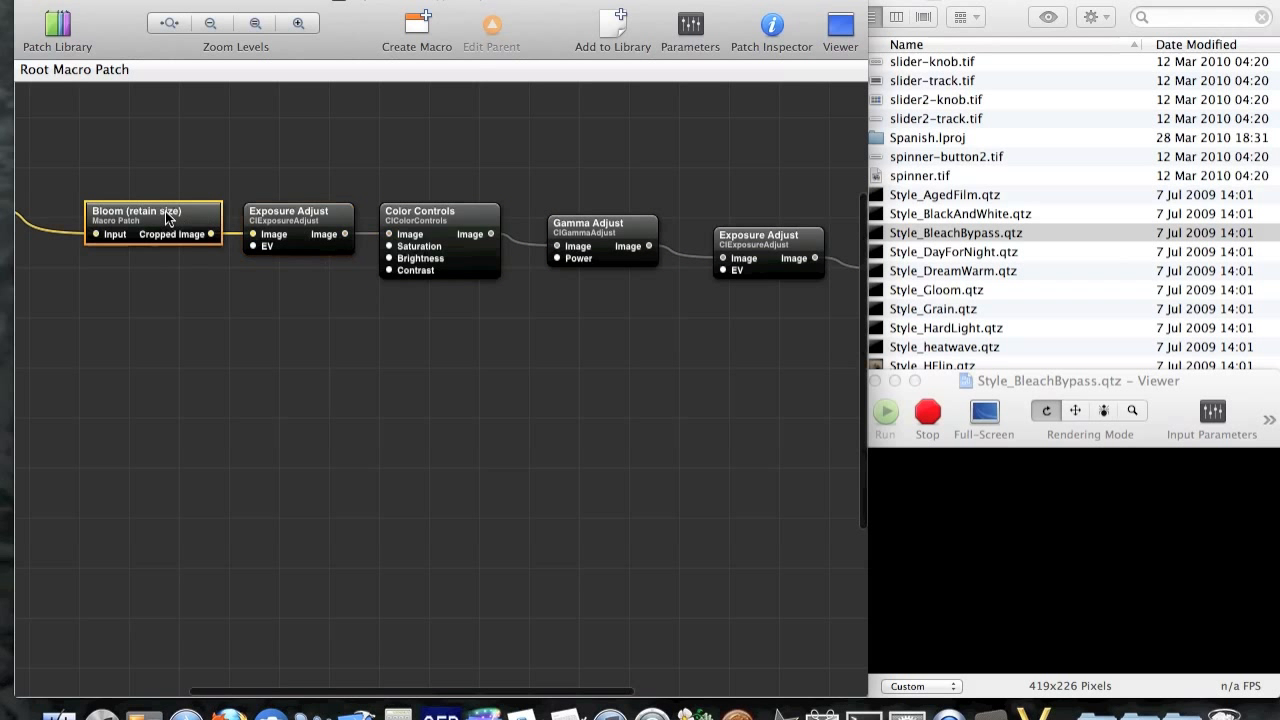
{"action": "left_click", "coordinate": [548, 355]}
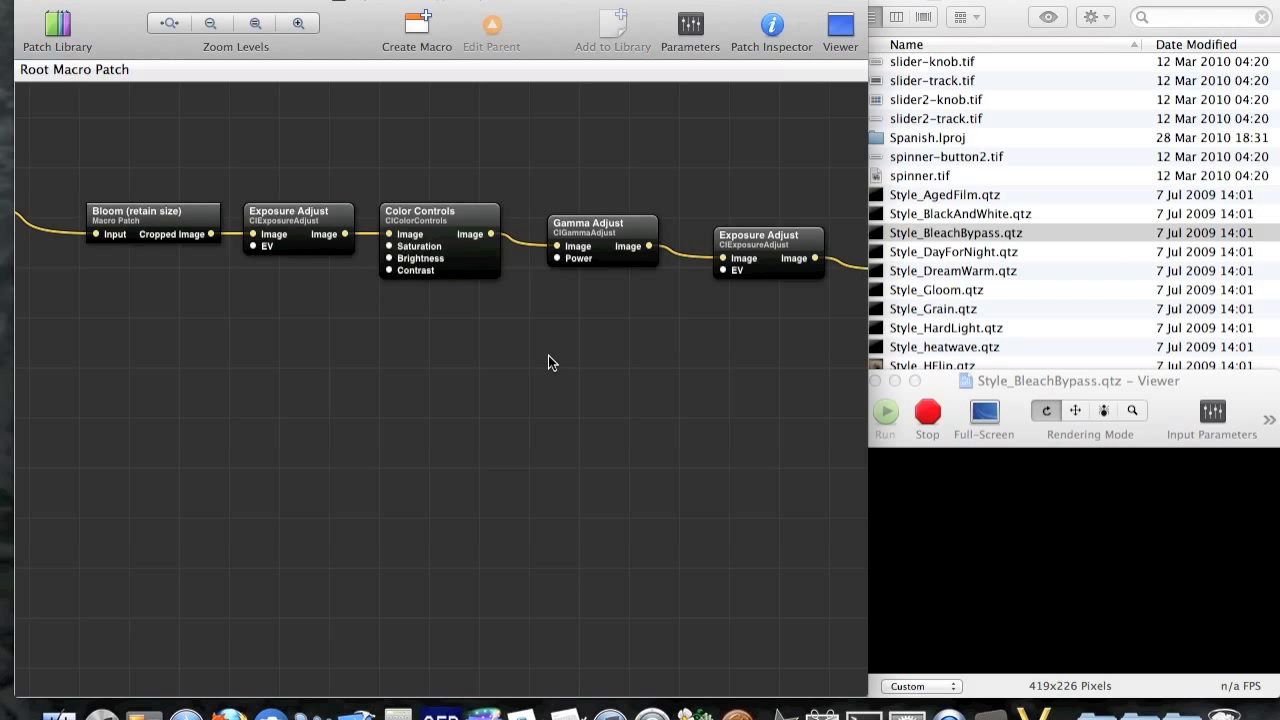
{"action": "scroll", "coordinate": [548, 356], "scroll_direction": "left", "scroll_amount": 5}
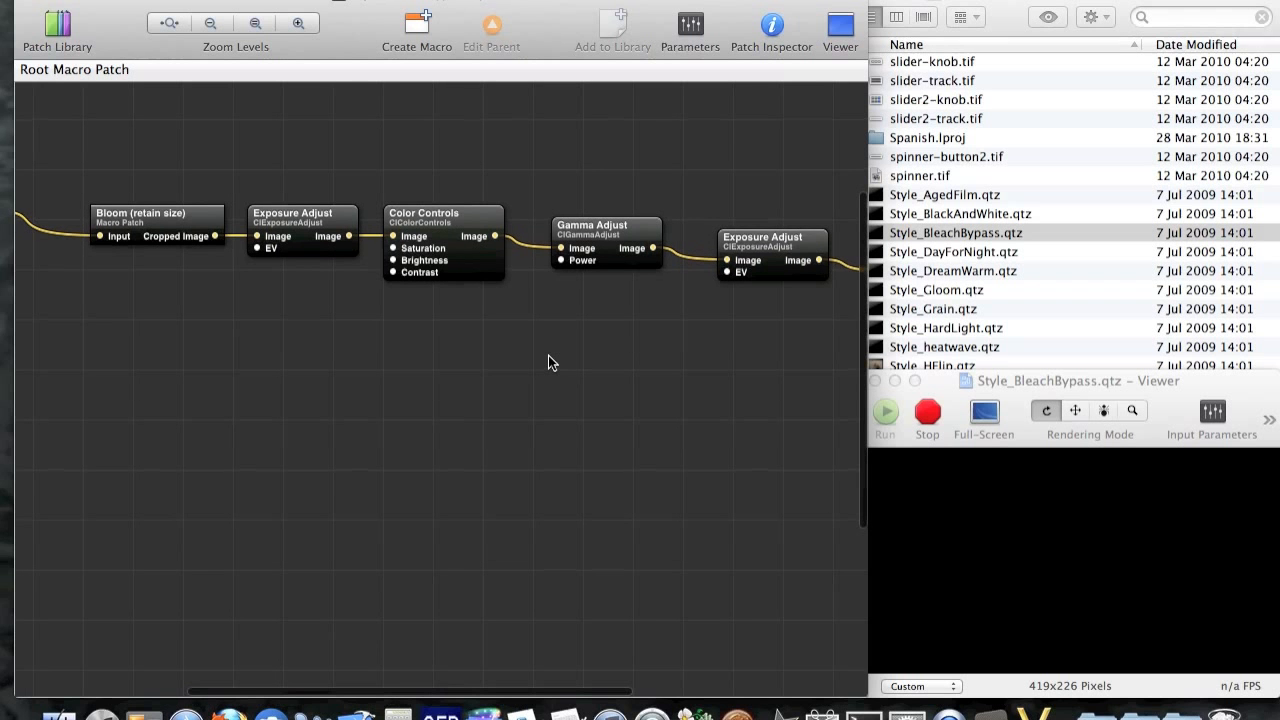
{"action": "scroll", "coordinate": [548, 360], "scroll_direction": "left", "scroll_amount": 10}
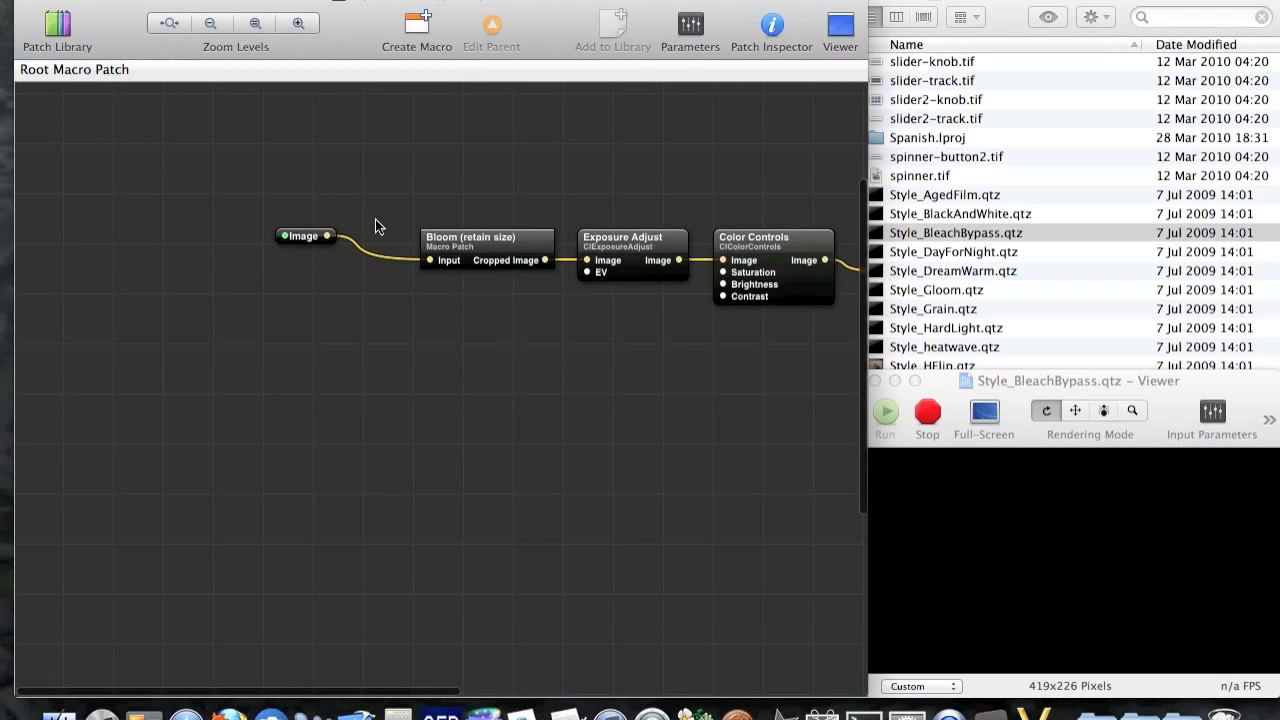
{"action": "left_click_drag", "start_coordinate": [371, 172], "coordinate": [181, 376]}
{"action": "key", "text": "Delete"}
{"action": "scroll", "coordinate": [181, 378], "scroll_direction": "left", "scroll_amount": 20}
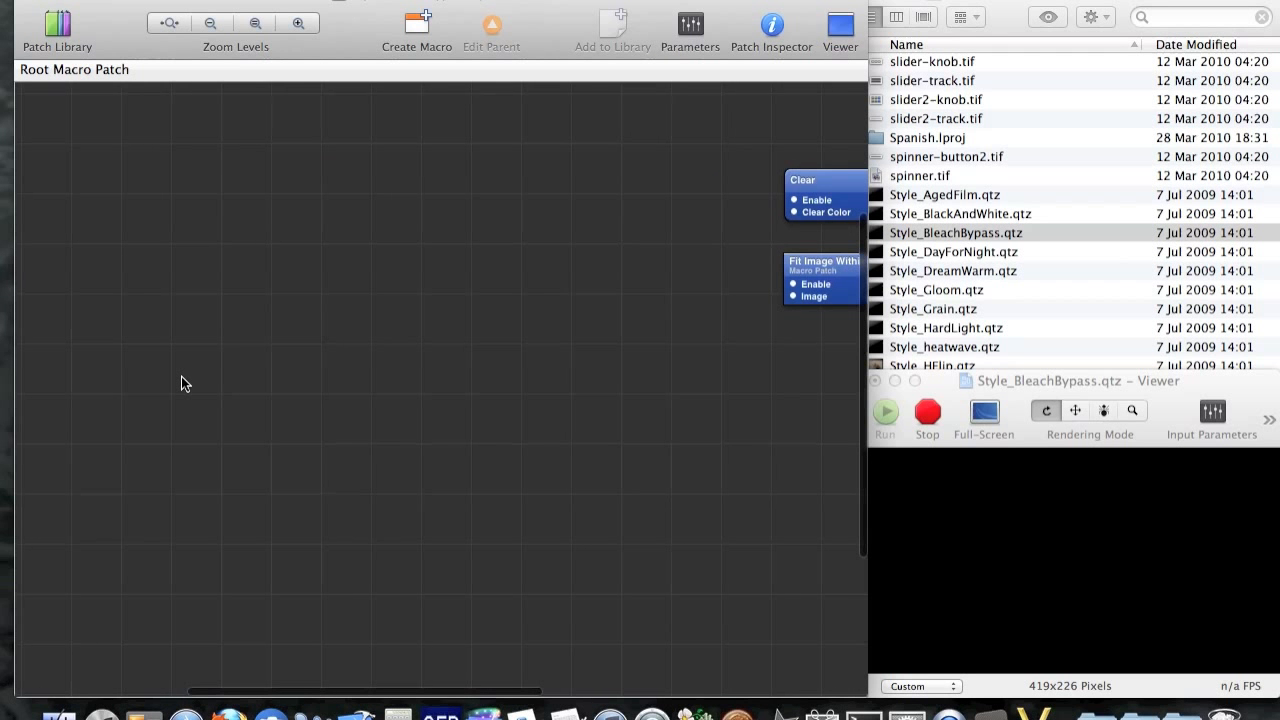
Move the Image input splitter closer to the Clear and Fit Image Within View patches, and deselect it
{"action": "left_click_drag", "start_coordinate": [138, 237], "coordinate": [700, 273]}
{"action": "scroll", "coordinate": [697, 268], "scroll_direction": "right", "scroll_amount": 10}
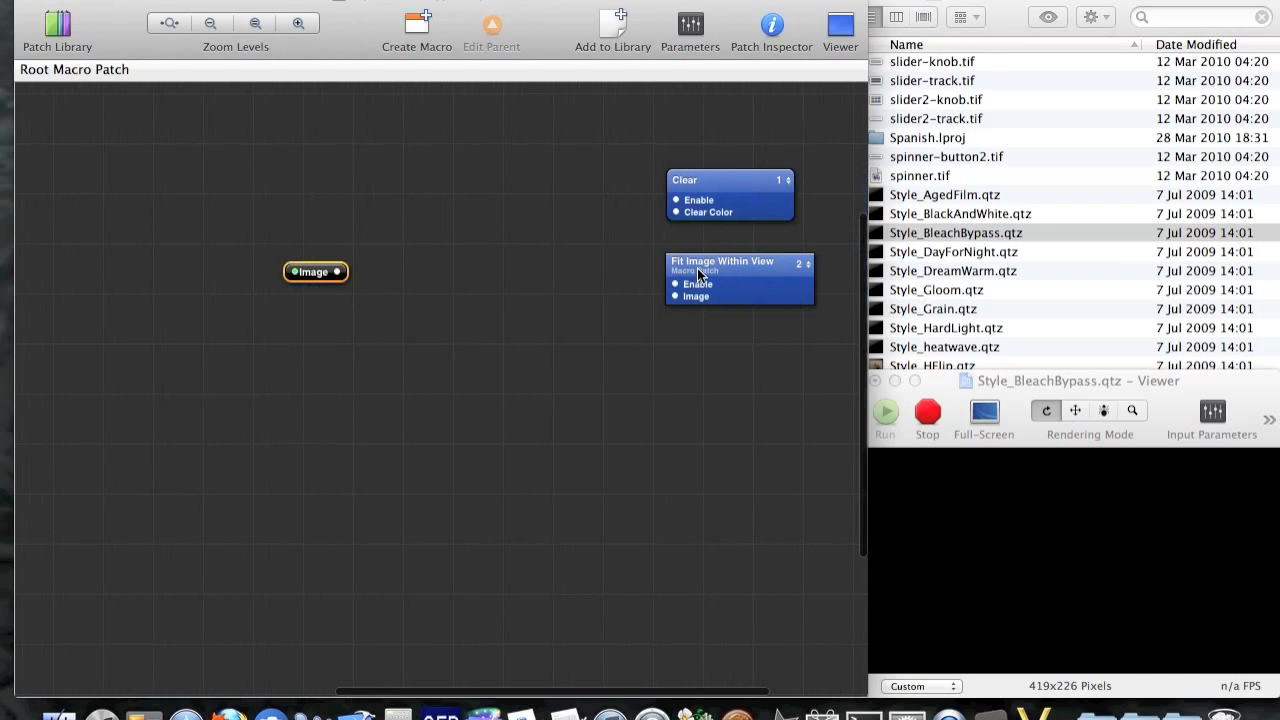
{"action": "left_click", "coordinate": [588, 274]}
{"action": "scroll", "coordinate": [588, 274], "scroll_direction": "right", "scroll_amount": 2}
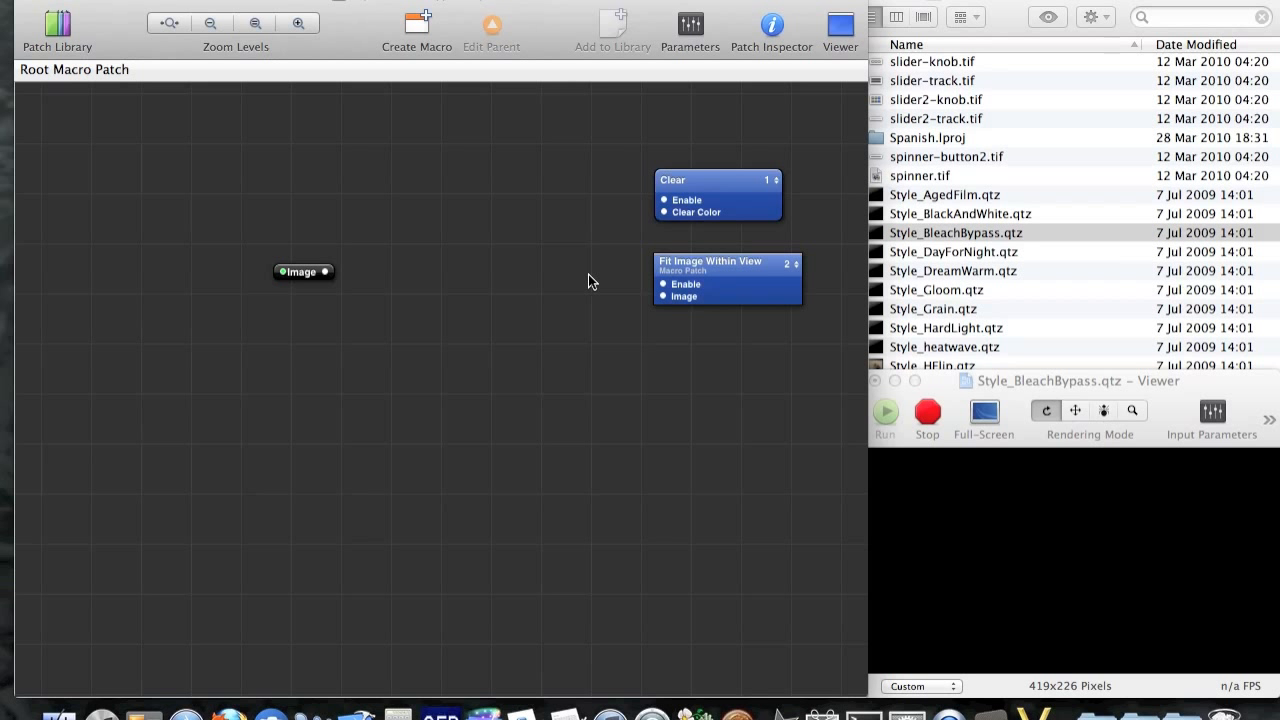
Select the Clear patch and the Image splitter in turn, and read the splitter's description
{"action": "left_click", "coordinate": [757, 215]}
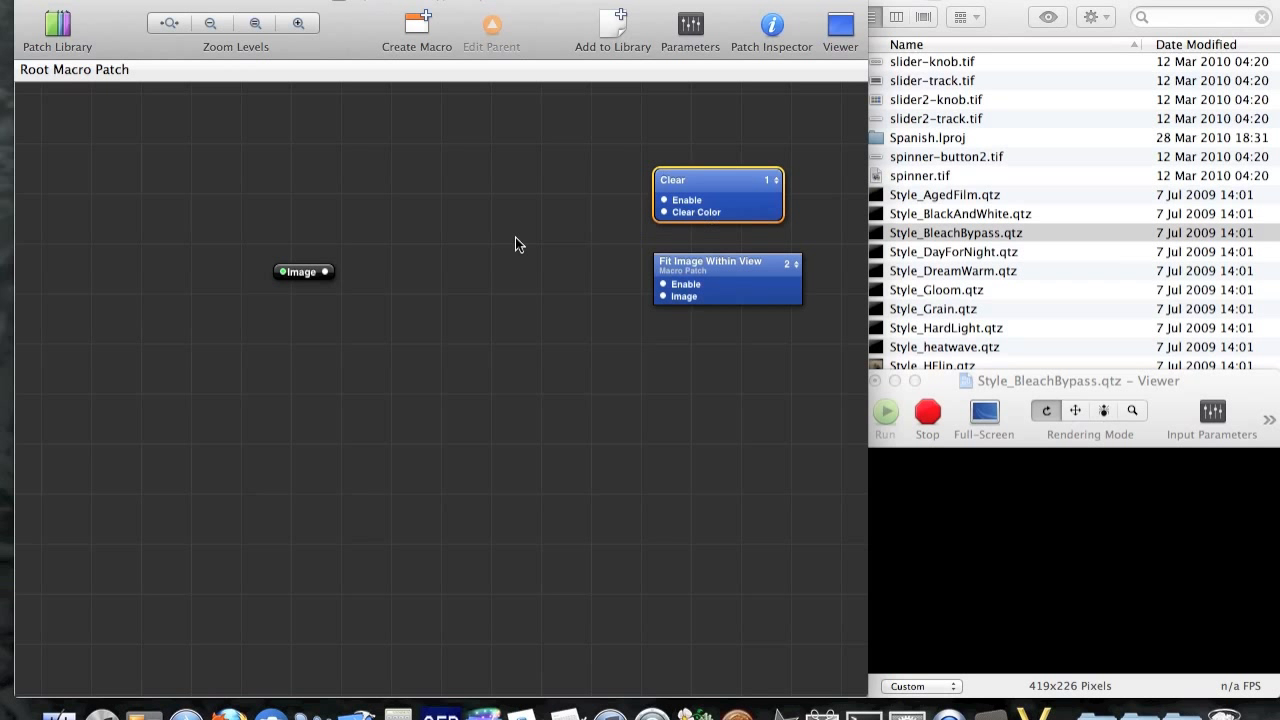
{"action": "left_click", "coordinate": [305, 274]}
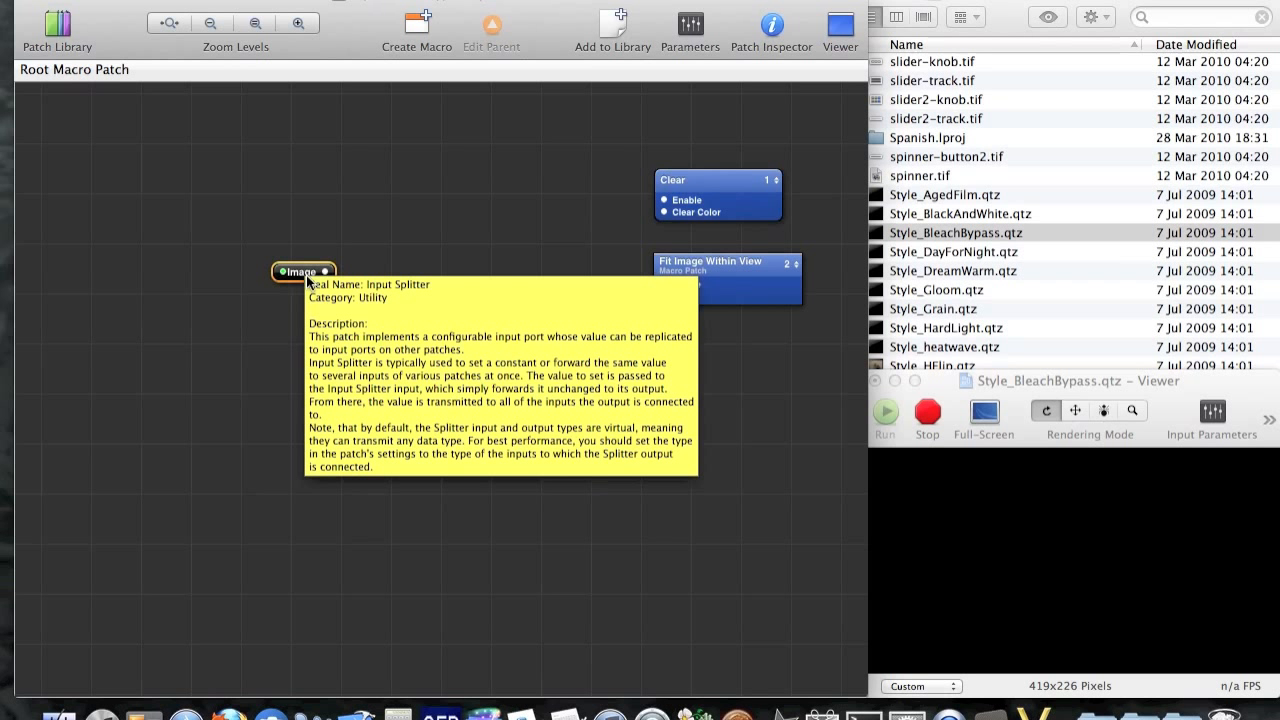
{"action": "left_click", "coordinate": [412, 283]}
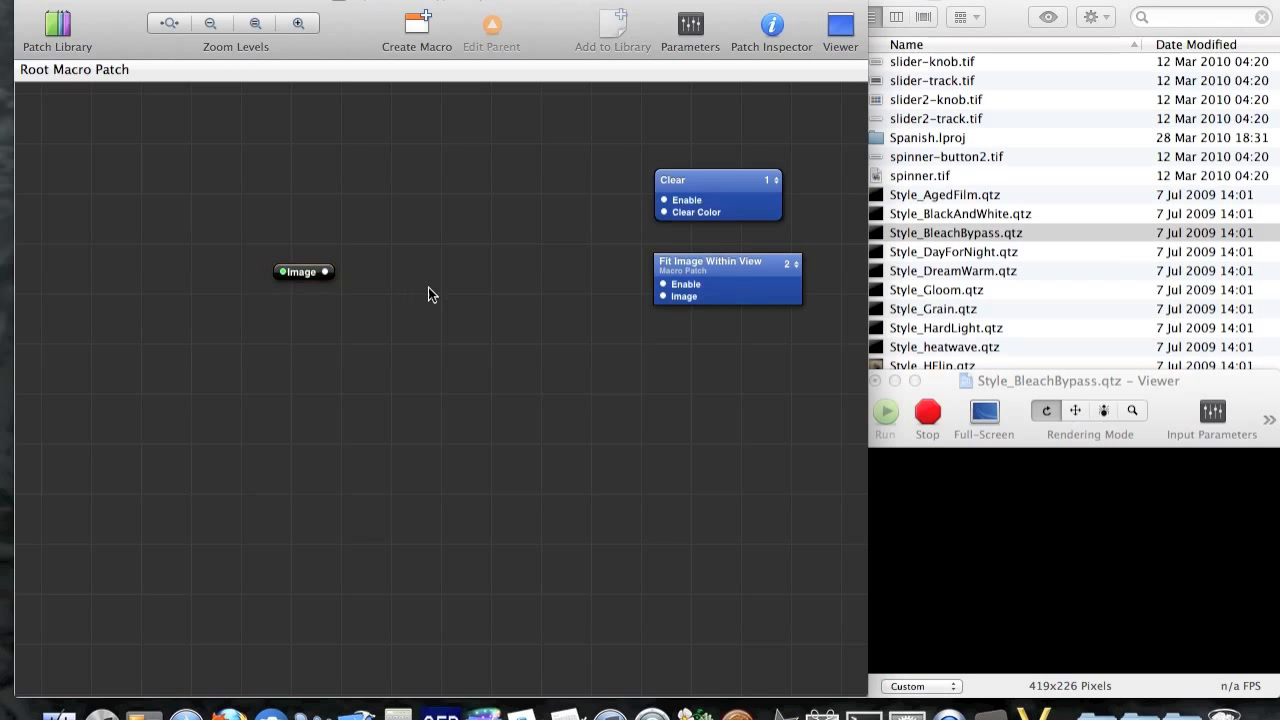
Open the Fit Image Within View macro, examine its inner patches and connections, and return to the root macro patch
{"action": "left_click", "coordinate": [731, 290]}
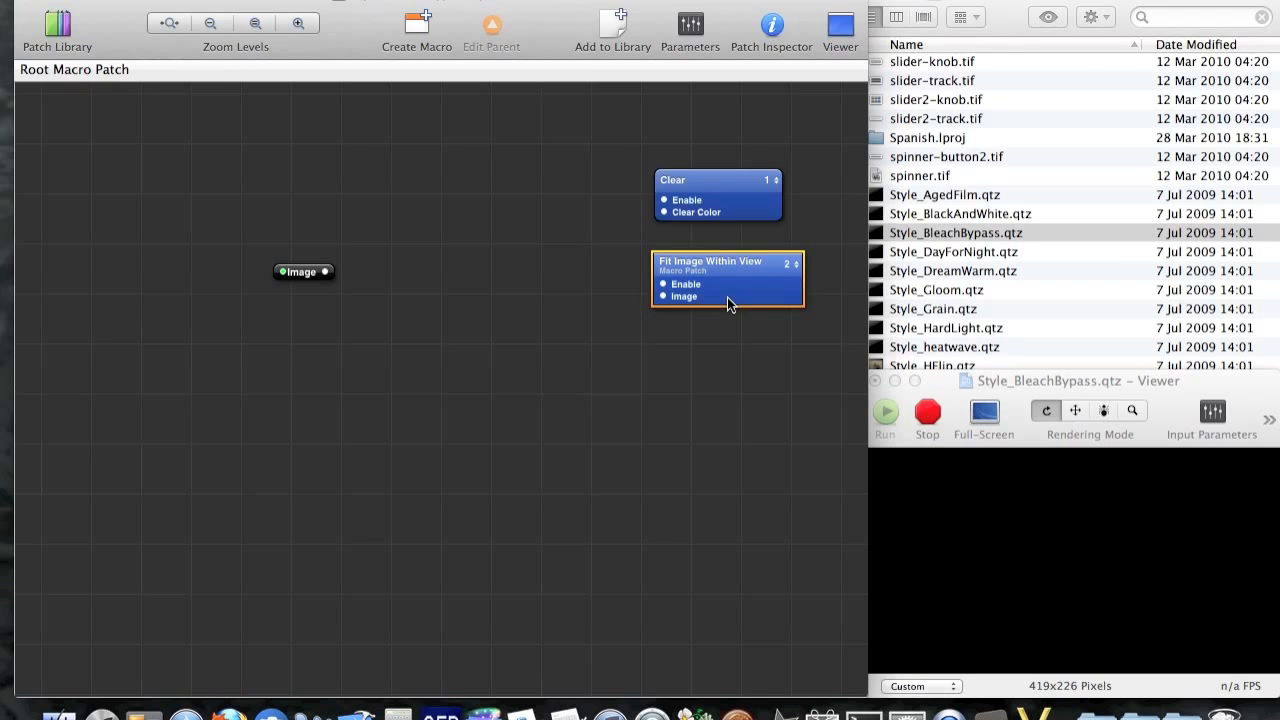
{"action": "double_click", "coordinate": [755, 298]}
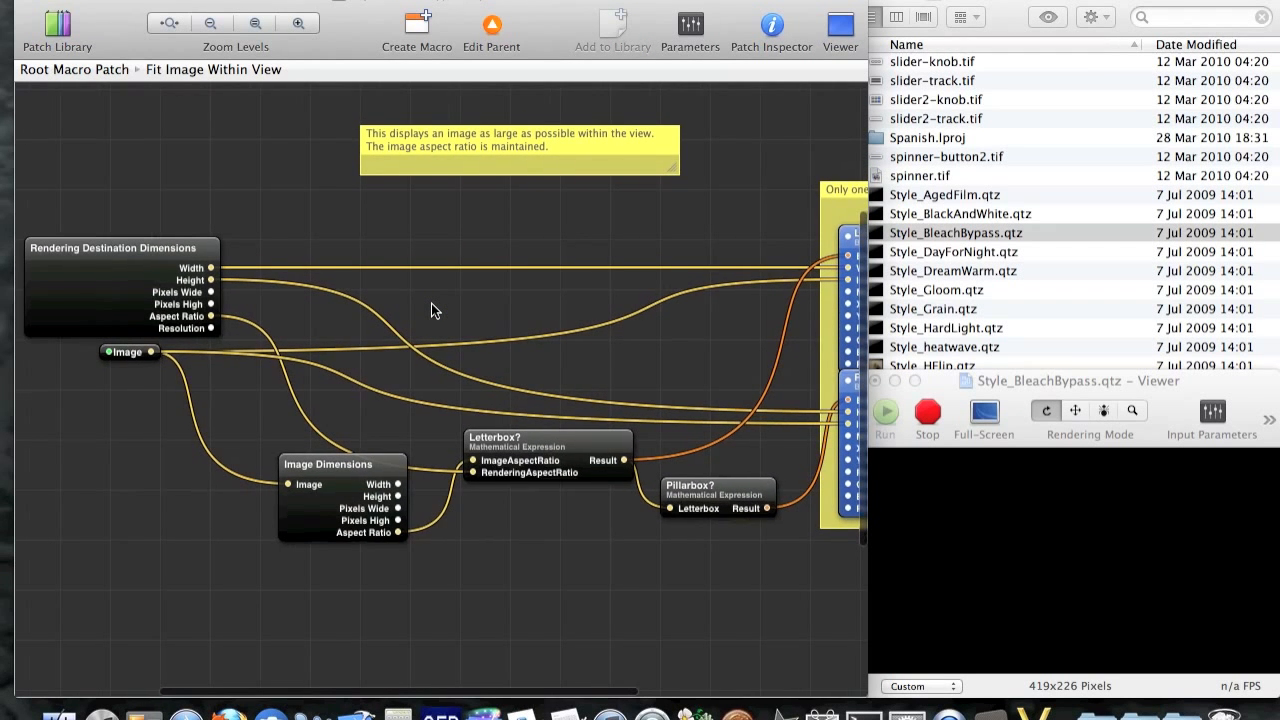
{"action": "scroll", "coordinate": [431, 310], "scroll_direction": "right", "scroll_amount": 3}
{"action": "scroll", "coordinate": [431, 304], "scroll_direction": "right", "scroll_amount": 3}
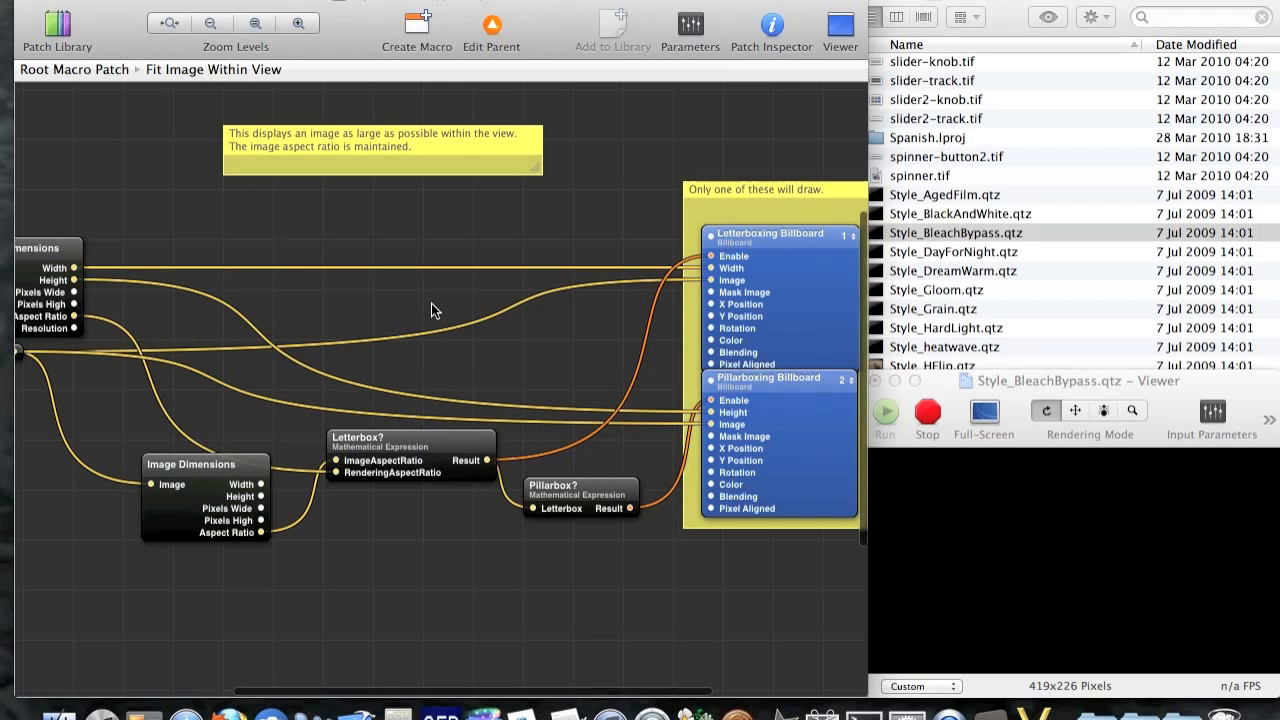
{"action": "left_click", "coordinate": [494, 46]}
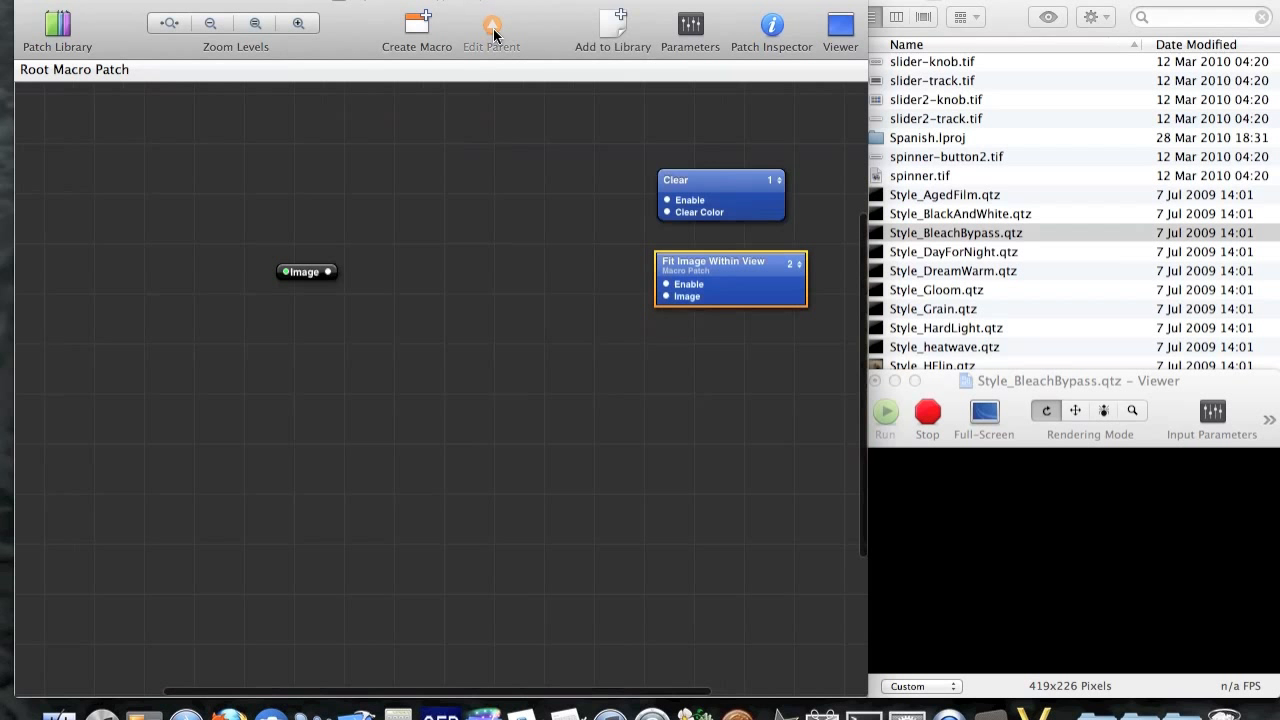
{"action": "left_click", "coordinate": [522, 214]}
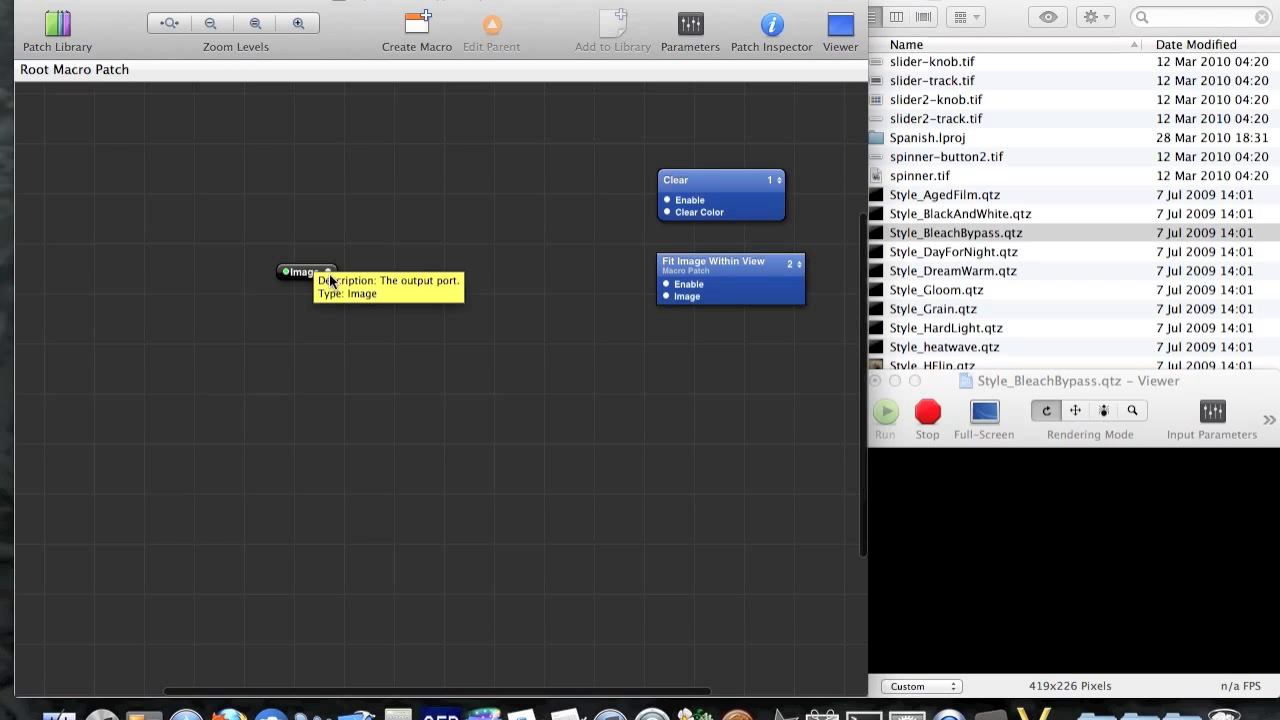
Connect the Image splitter's output to Fit Image Within View's Image input, and load the columns JPG from the Desktop as test image
{"action": "left_click_drag", "start_coordinate": [328, 274], "coordinate": [667, 299]}
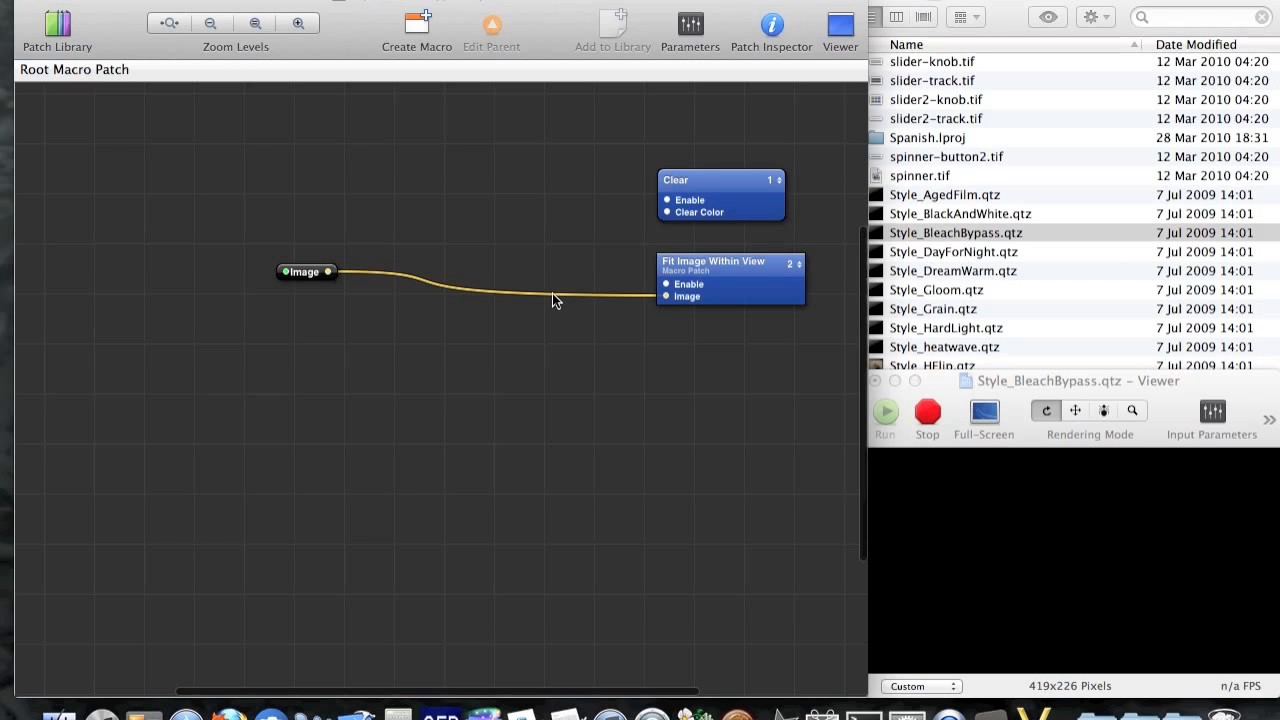
{"action": "left_click", "coordinate": [688, 35]}
{"action": "left_click", "coordinate": [728, 132]}
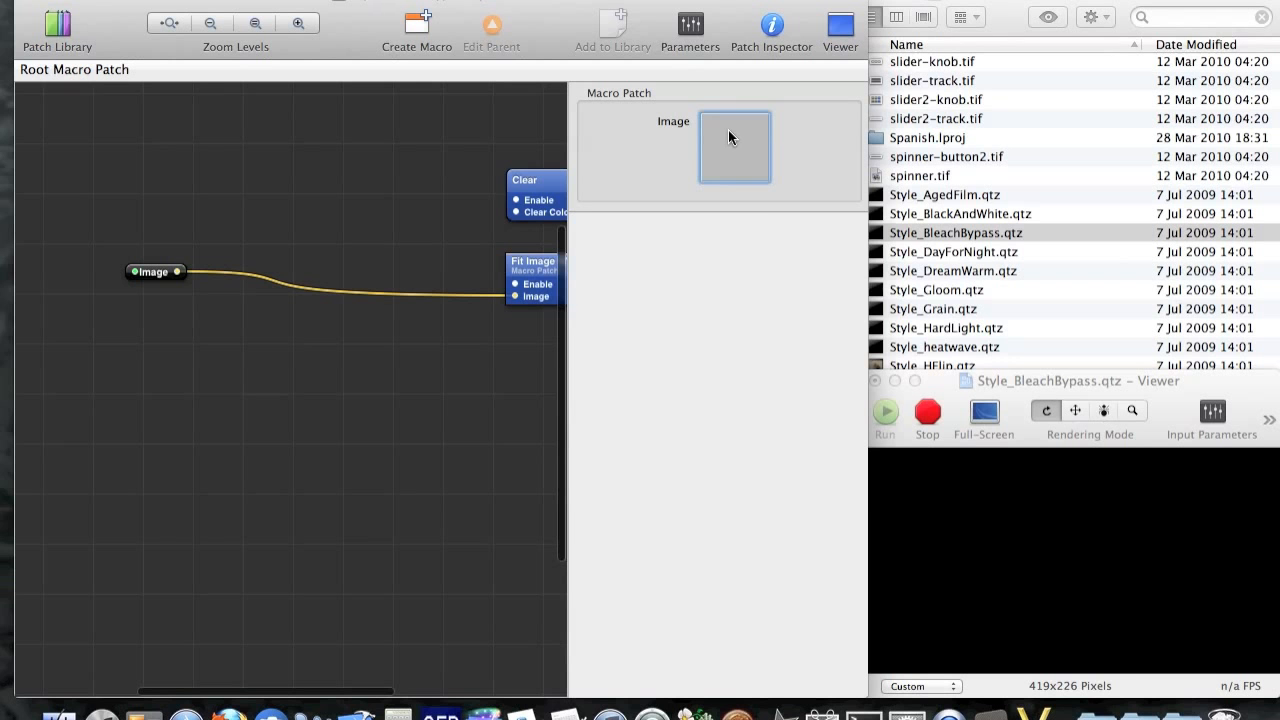
{"action": "double_click", "coordinate": [728, 130]}
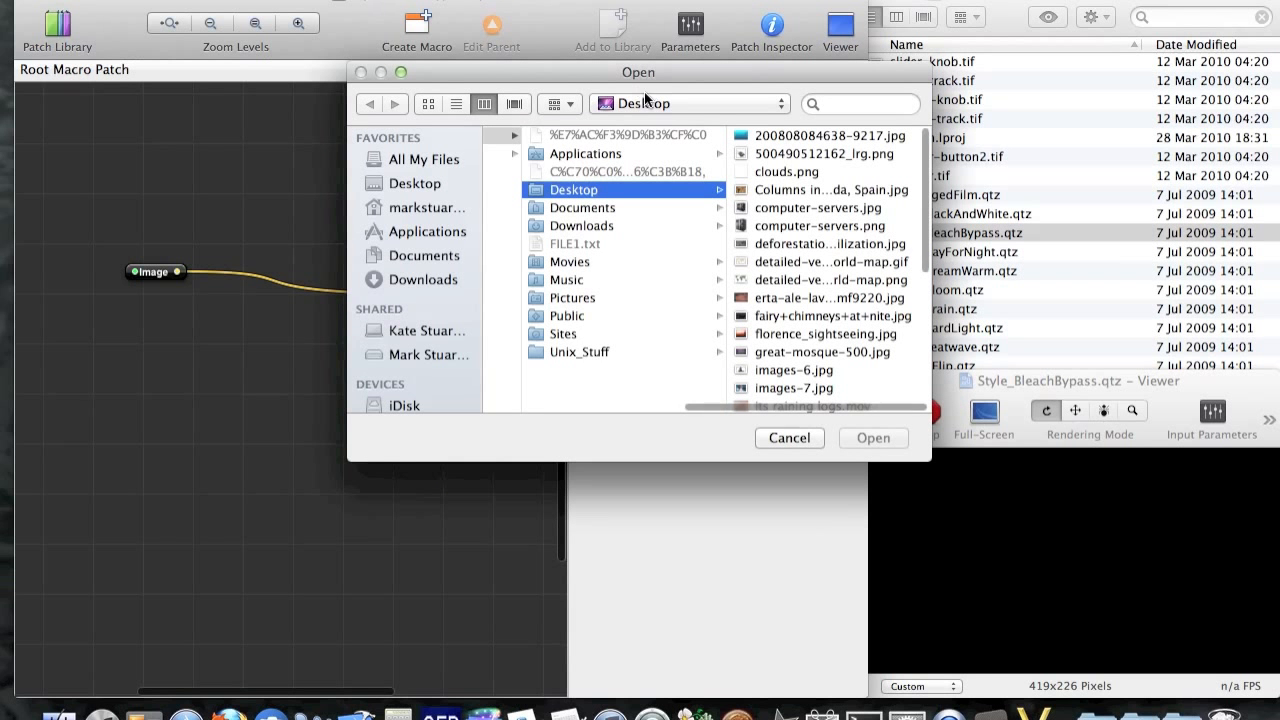
{"action": "double_click", "coordinate": [845, 192]}
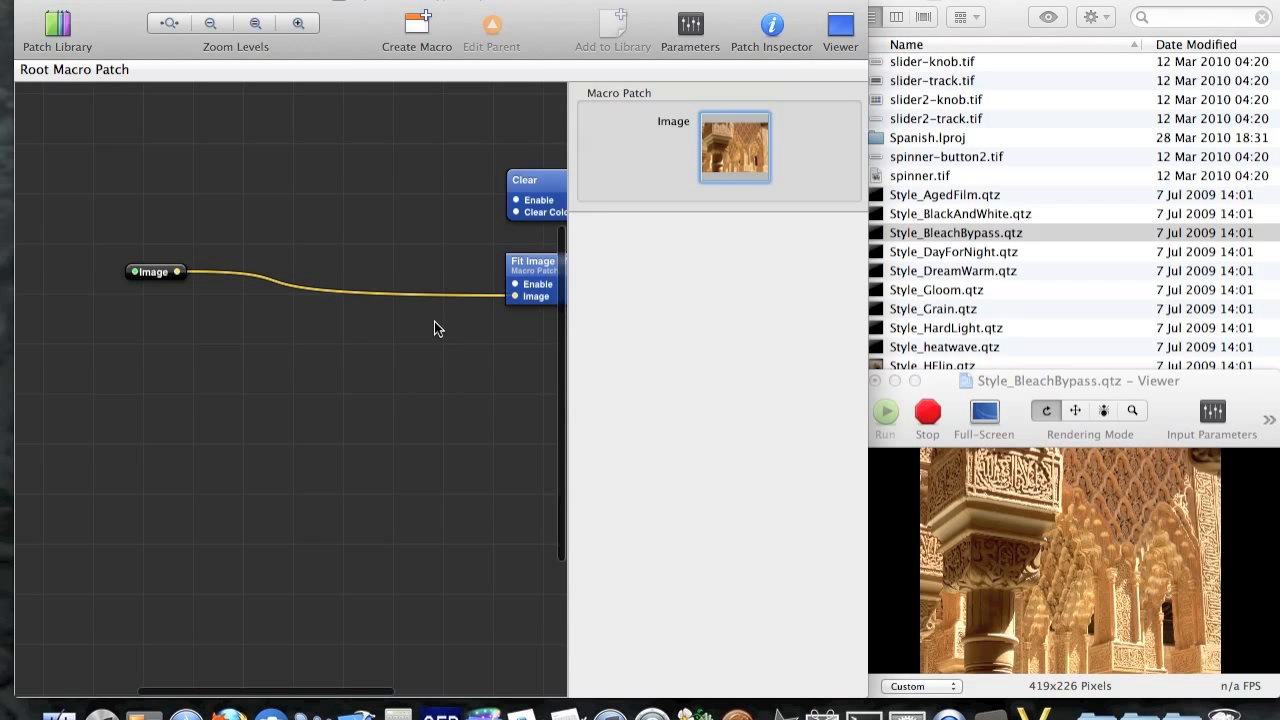
{"action": "left_click", "coordinate": [692, 24]}
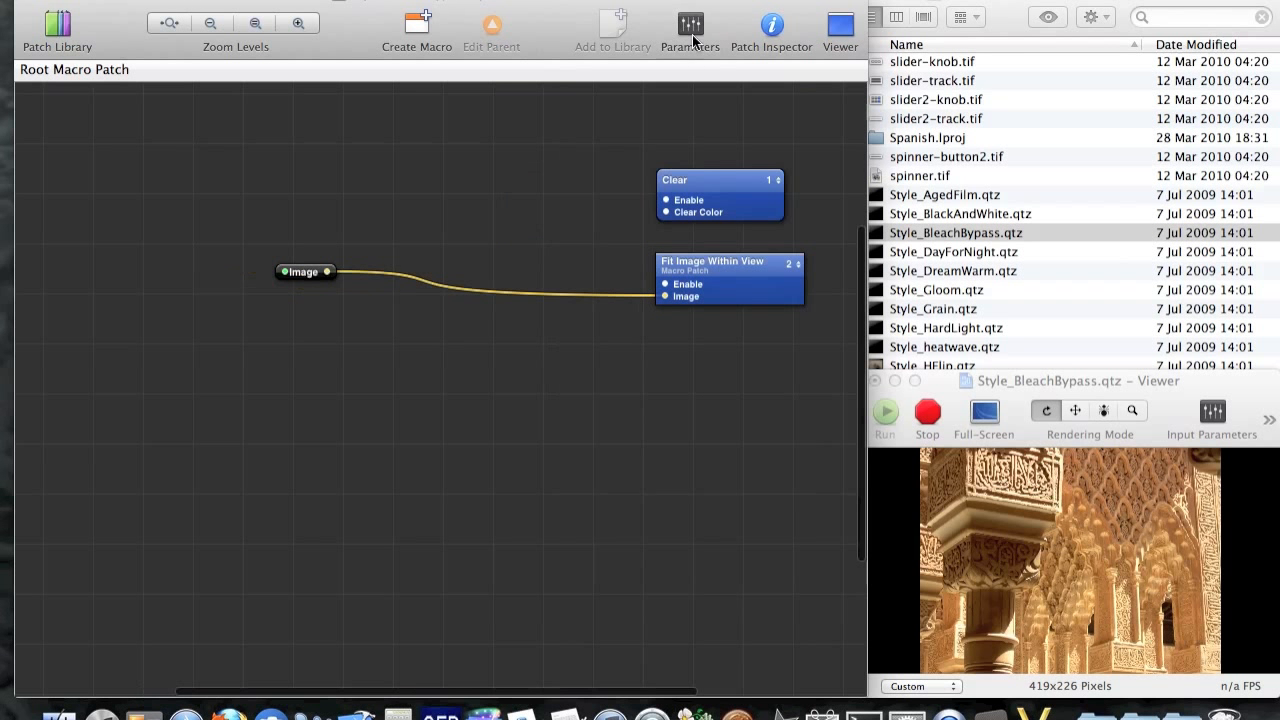
Add the ASCII Art patch from the library's Image Filter category between the Image splitter and Fit Image Within View
{"action": "scroll", "coordinate": [478, 196], "scroll_direction": "right", "scroll_amount": 2}
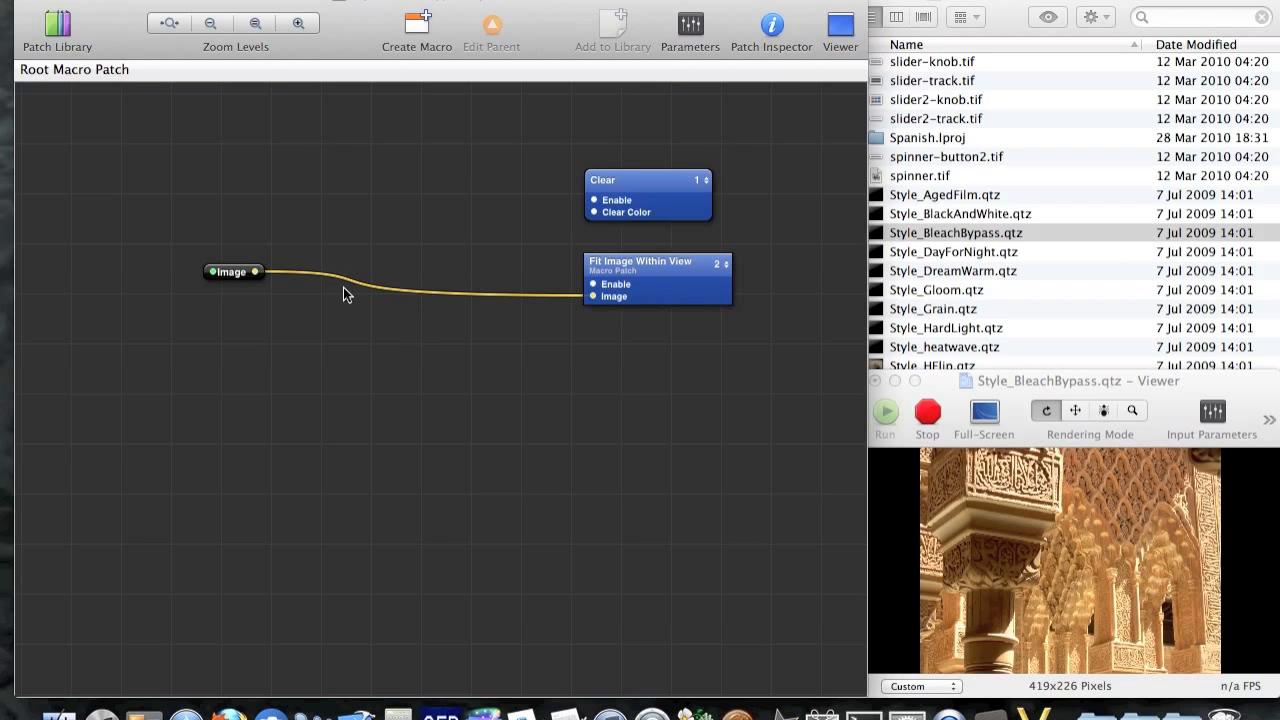
{"action": "left_click", "coordinate": [57, 28]}
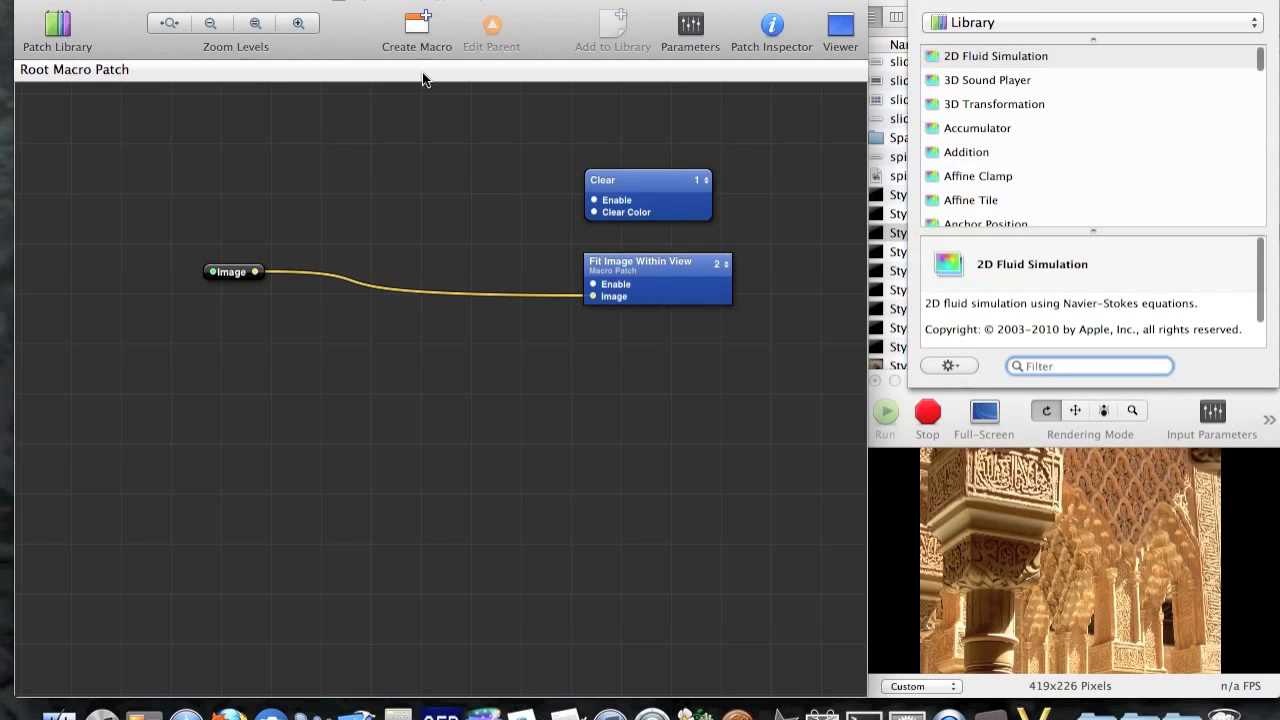
{"action": "scroll", "coordinate": [1096, 90], "scroll_direction": "down", "scroll_amount": 15}
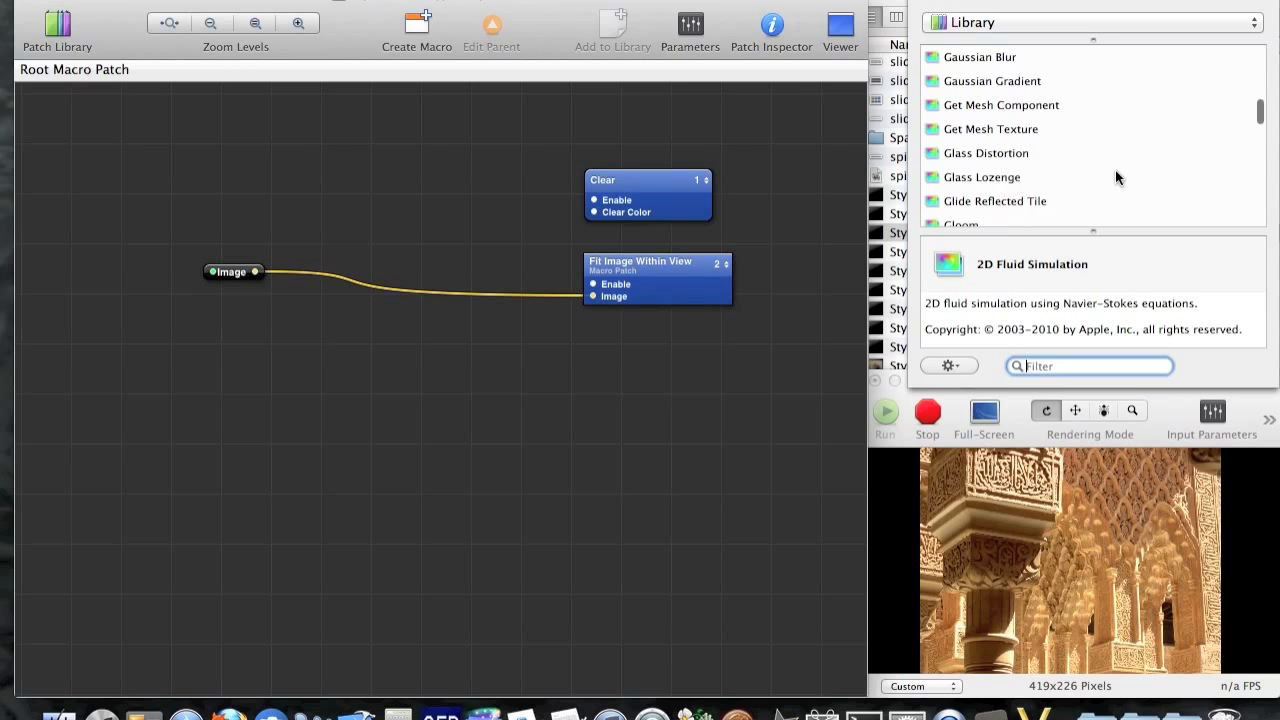
{"action": "scroll", "coordinate": [1115, 175], "scroll_direction": "down", "scroll_amount": 15}
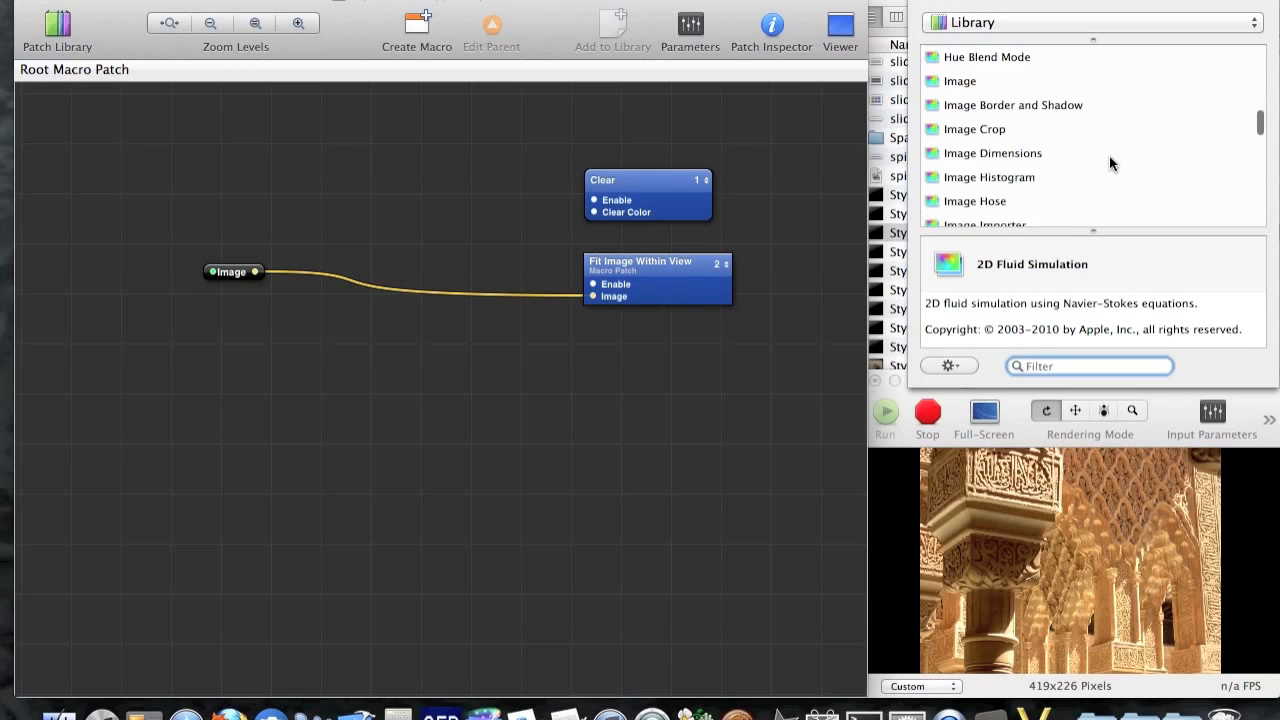
{"action": "left_click", "coordinate": [1078, 32]}
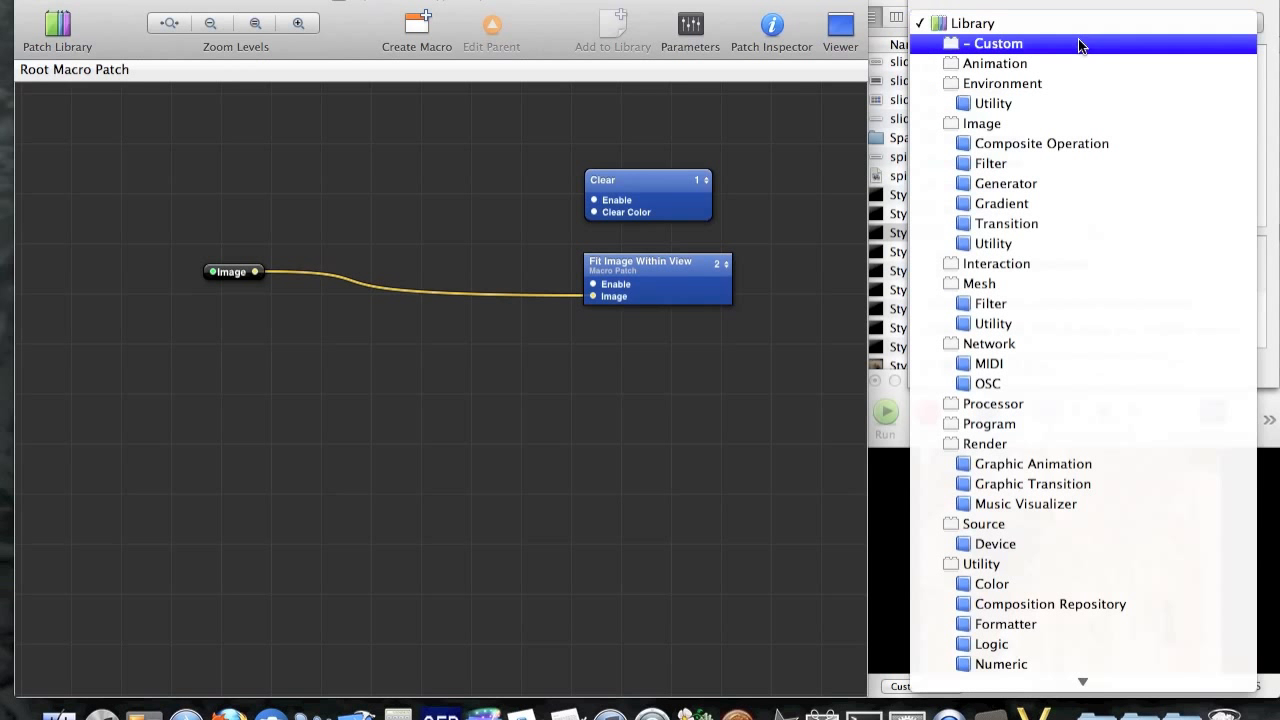
{"action": "left_click", "coordinate": [1040, 163]}
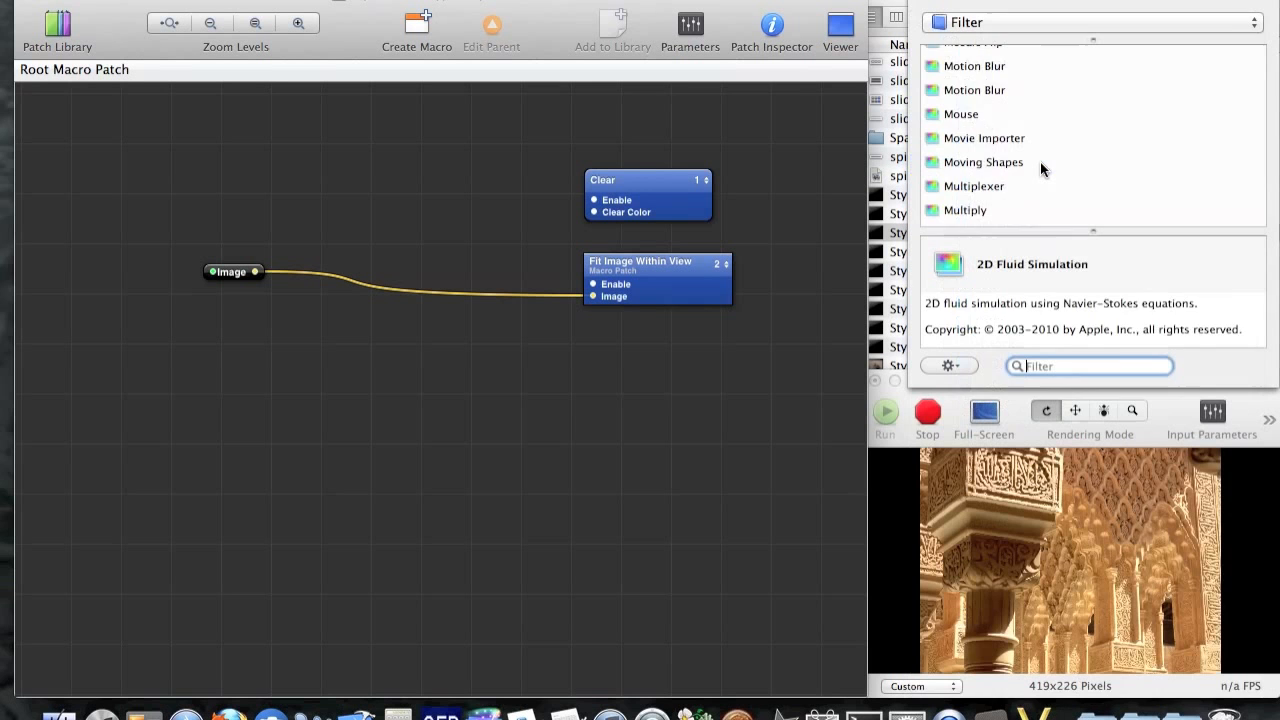
{"action": "scroll", "coordinate": [1040, 169], "scroll_direction": "up", "scroll_amount": 15}
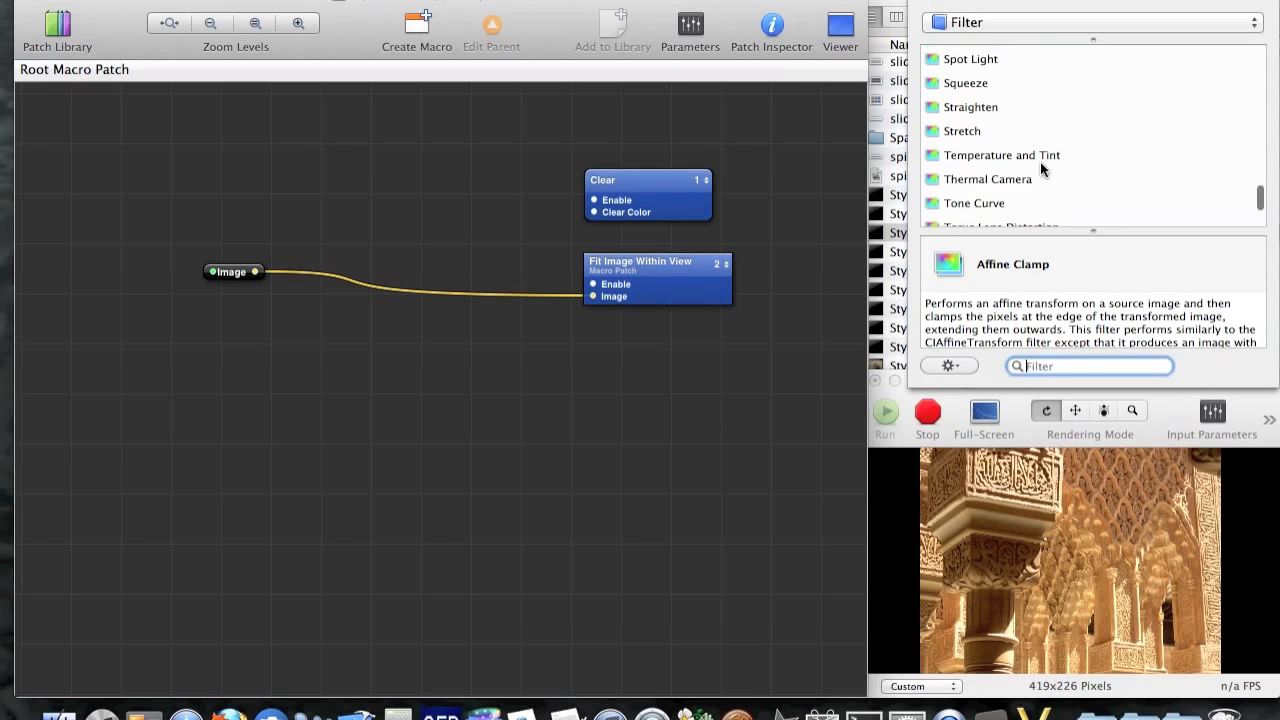
{"action": "scroll", "coordinate": [1040, 168], "scroll_direction": "up", "scroll_amount": 15}
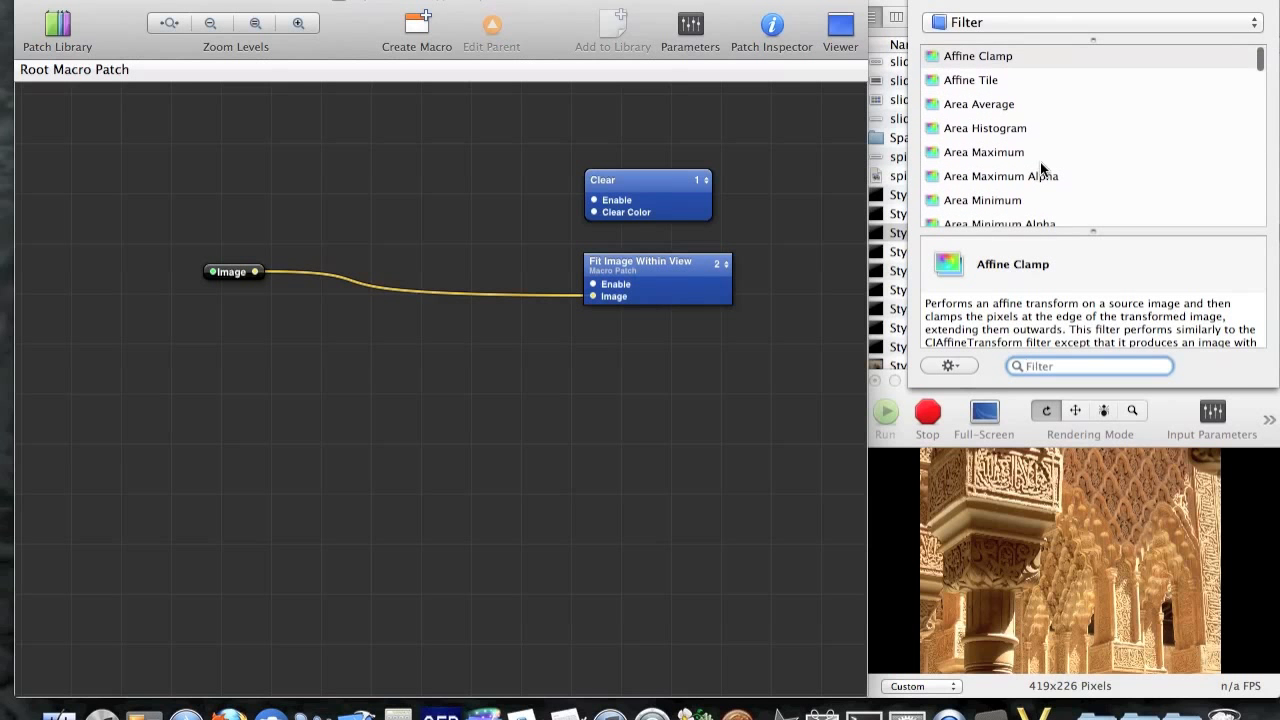
{"action": "scroll", "coordinate": [1040, 169], "scroll_direction": "down", "scroll_amount": 1}
{"action": "scroll", "coordinate": [1040, 169], "scroll_direction": "down", "scroll_amount": 2}
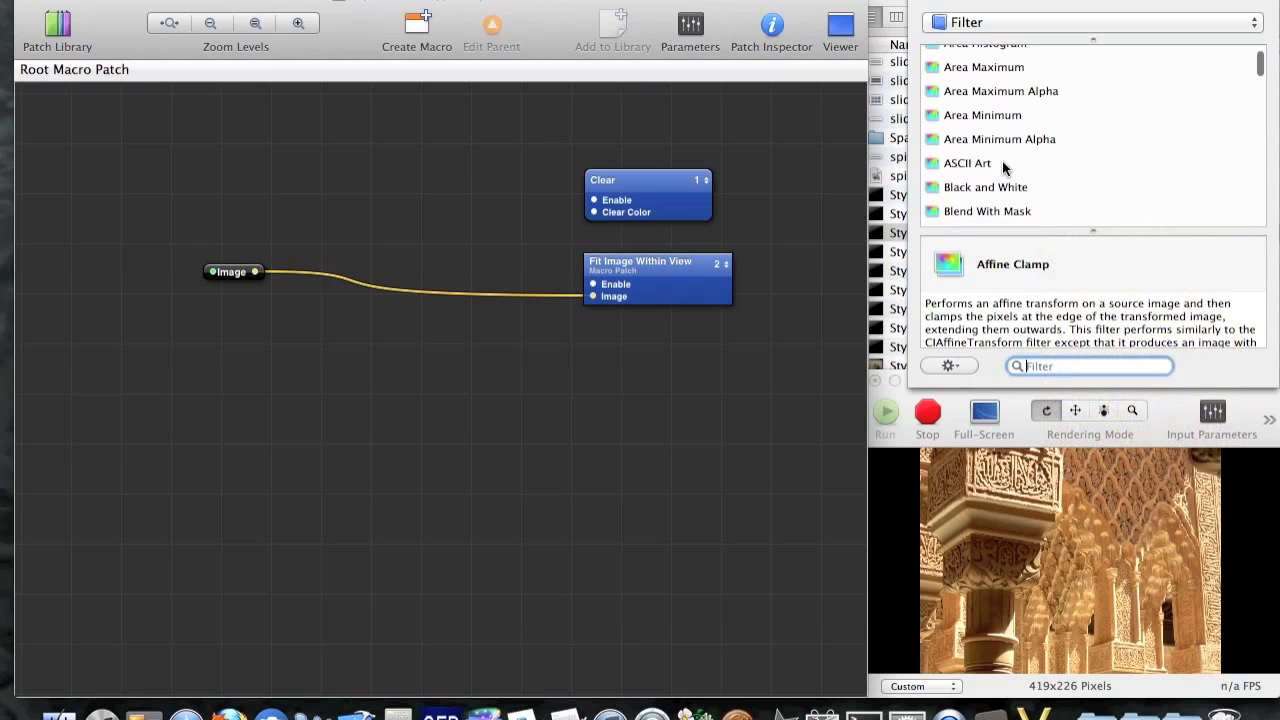
{"action": "left_click_drag", "start_coordinate": [1005, 168], "coordinate": [383, 277]}
Move the Image splitter away from the ASCII Art patch and route its image through ASCII Art into Fit Image Within View
{"action": "left_click_drag", "start_coordinate": [255, 276], "coordinate": [221, 281]}
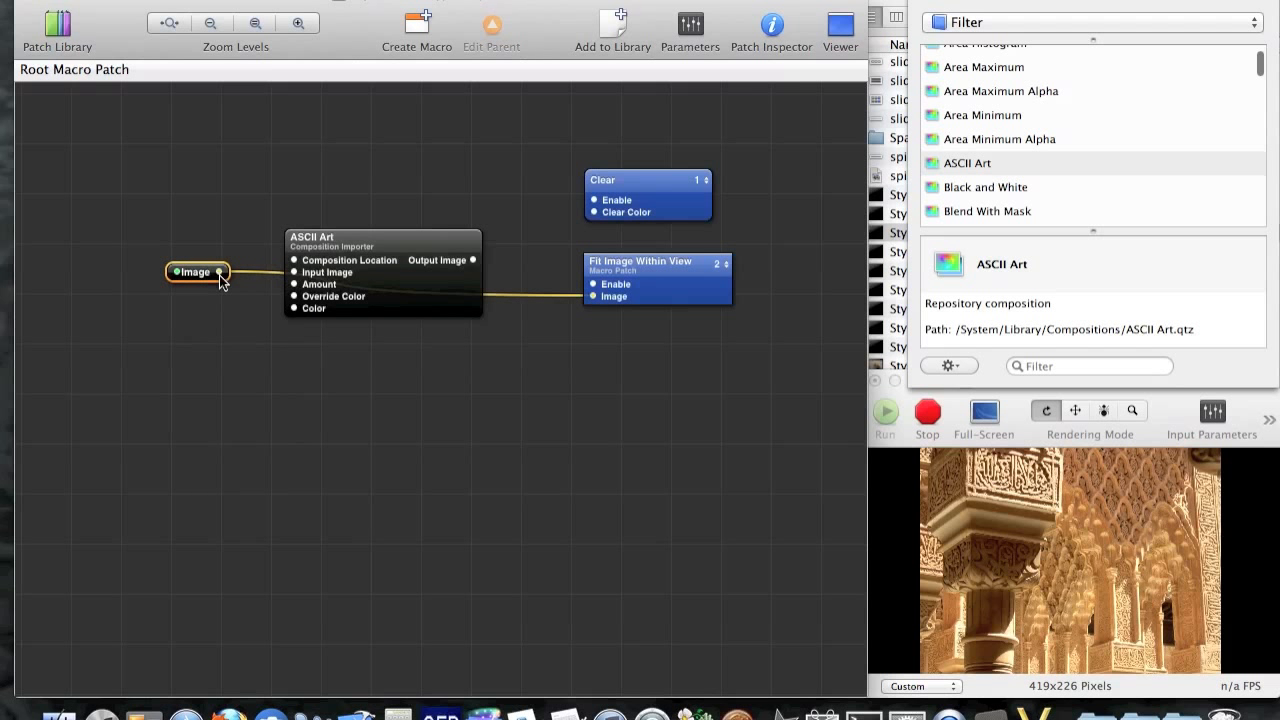
{"action": "left_click_drag", "start_coordinate": [221, 278], "coordinate": [294, 272]}
{"action": "left_click_drag", "start_coordinate": [475, 261], "coordinate": [590, 297]}
{"action": "left_click", "coordinate": [650, 373]}
Set the ASCII Art patch's Amount to 1 and its Color to red with 81% brightness and 100% opacity
{"action": "left_click", "coordinate": [409, 280]}
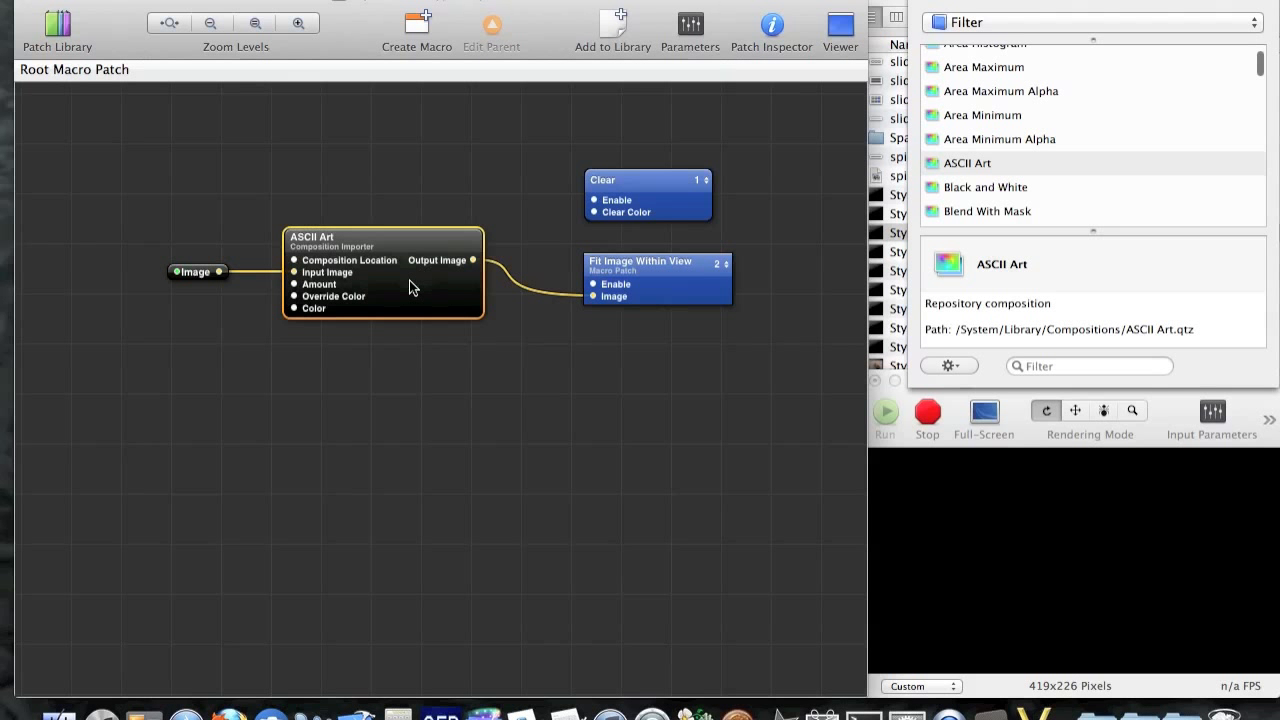
{"action": "left_click", "coordinate": [688, 30]}
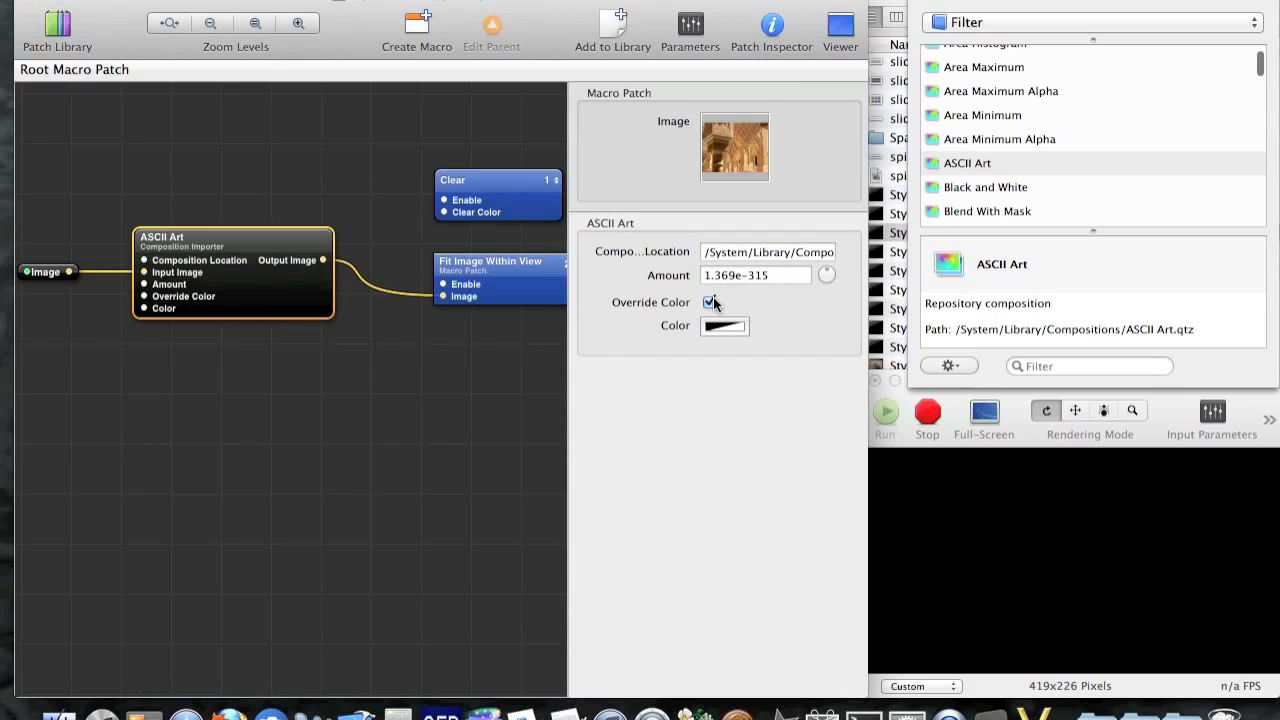
{"action": "left_click", "coordinate": [798, 276]}
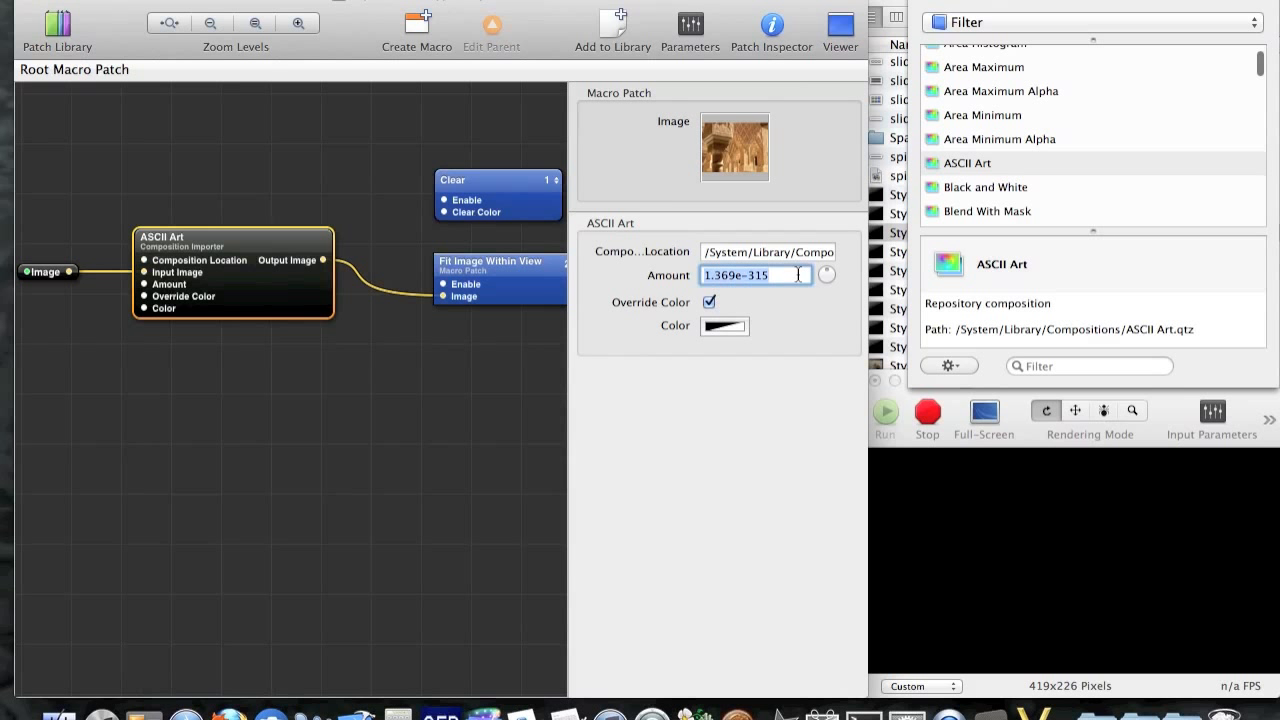
{"action": "type", "text": "1"}
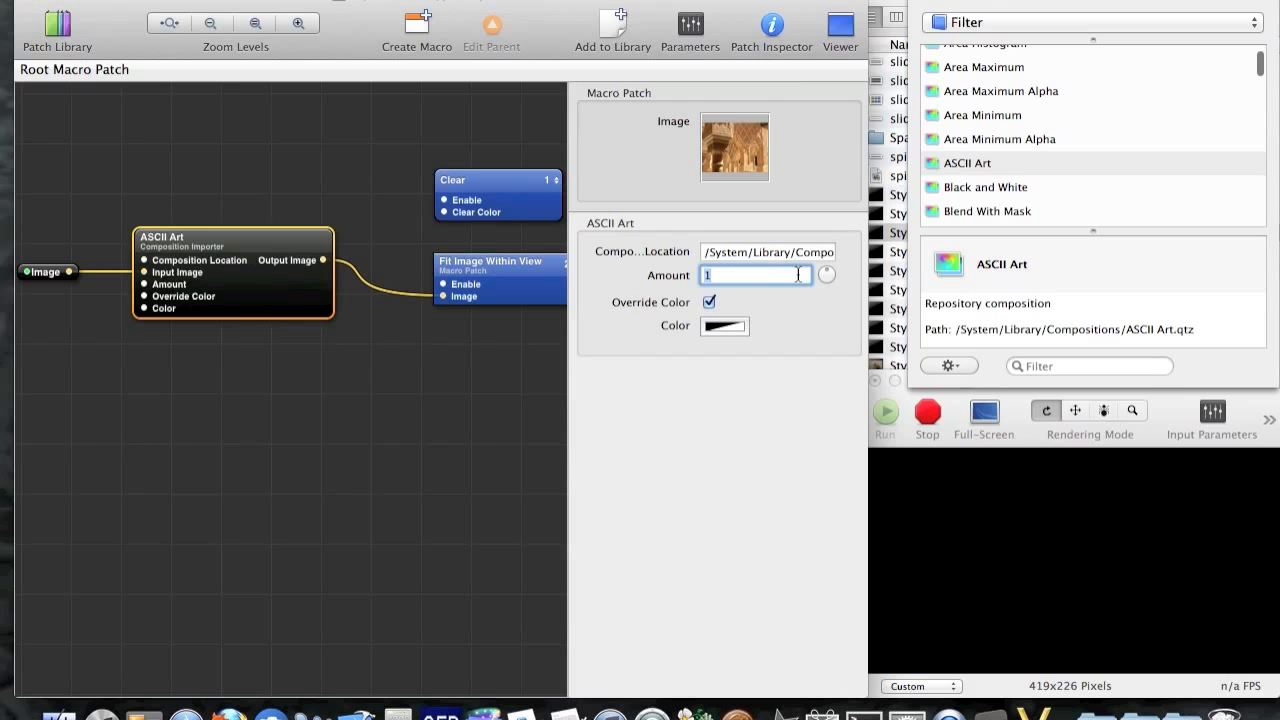
{"action": "left_click", "coordinate": [719, 330]}
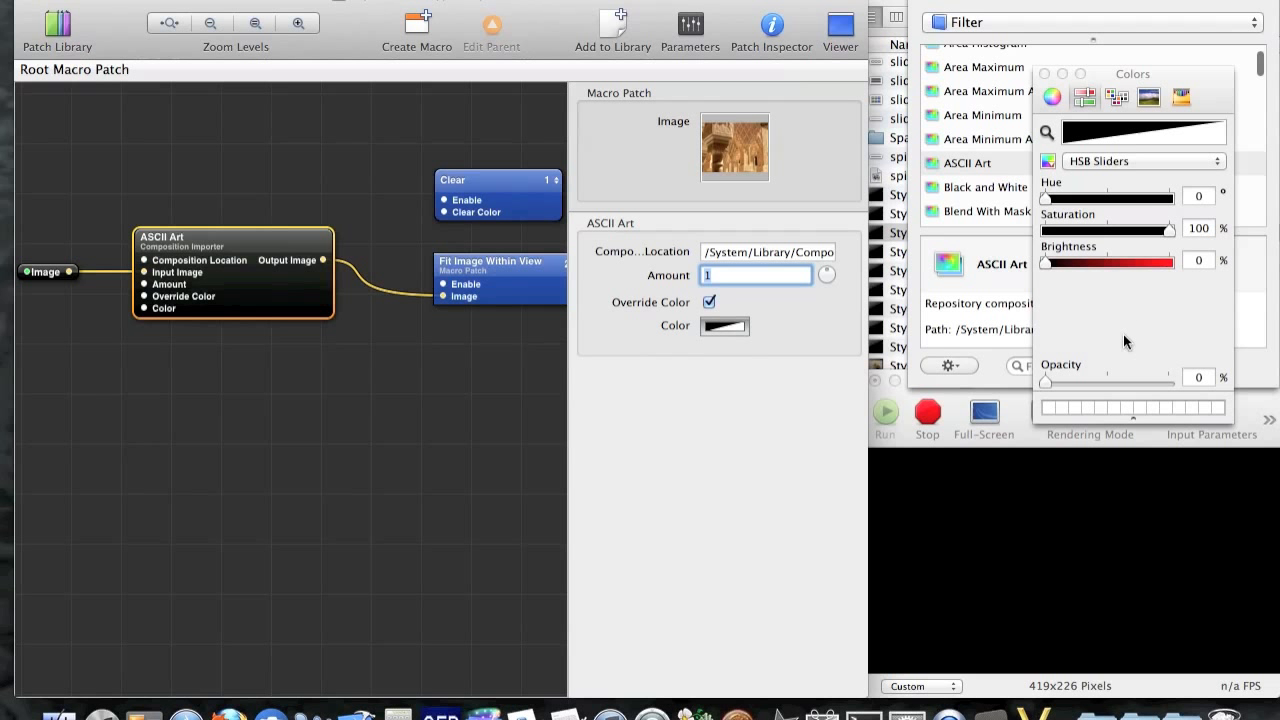
{"action": "left_click_drag", "start_coordinate": [1145, 377], "coordinate": [1171, 377]}
{"action": "left_click_drag", "start_coordinate": [1124, 279], "coordinate": [1145, 261]}
Set the ASCII Art Amount to about 0.1848, turn off Override Color, and deselect the patch
{"action": "left_click_drag", "start_coordinate": [826, 274], "coordinate": [851, 262]}
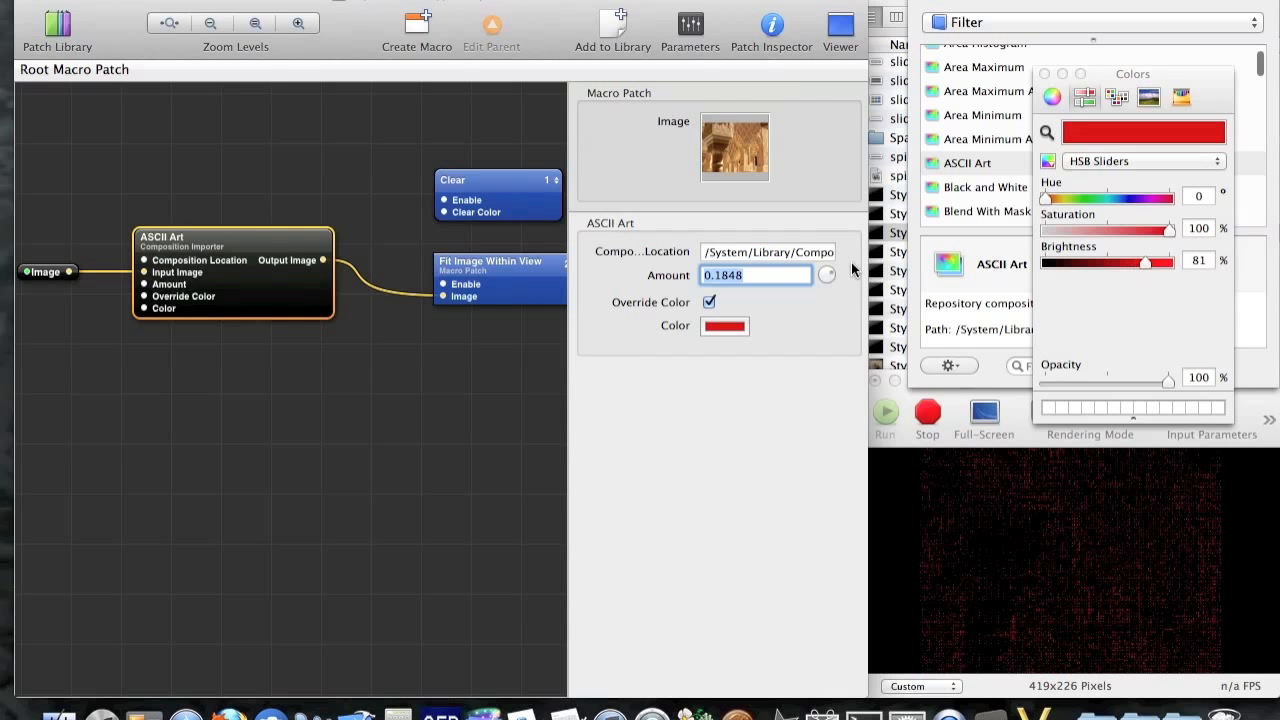
{"action": "left_click", "coordinate": [709, 305]}
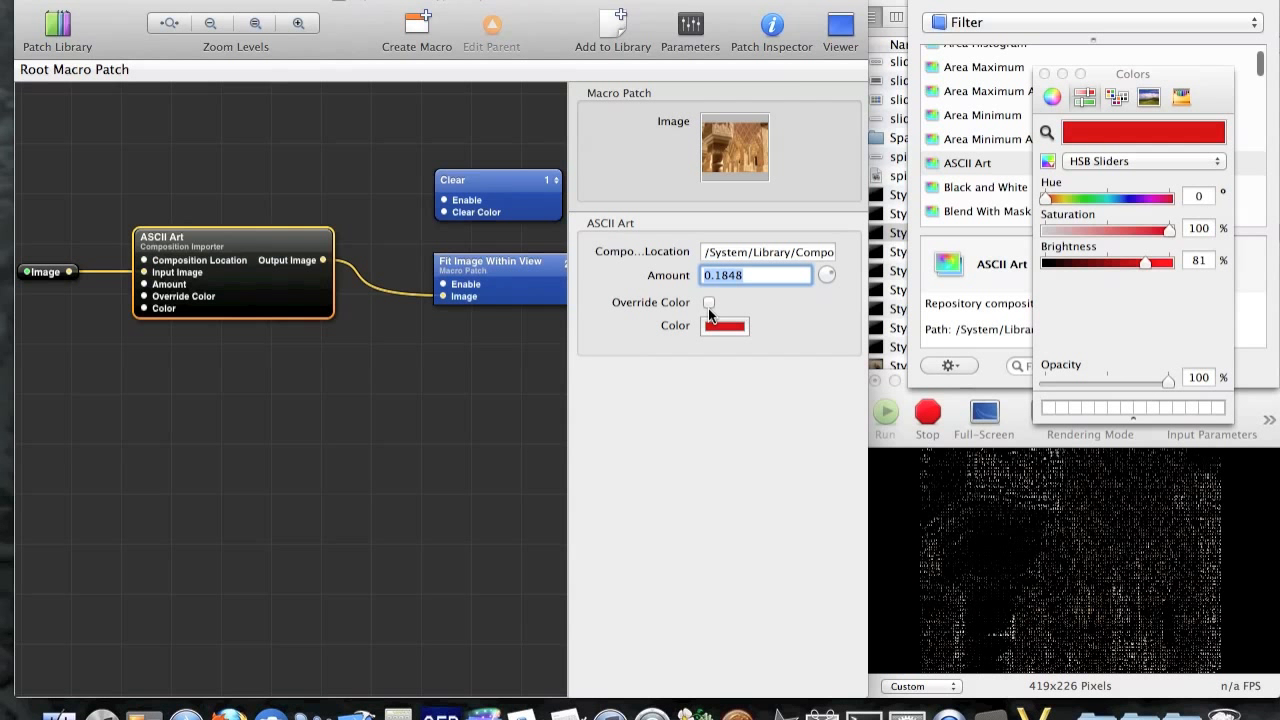
{"action": "left_click", "coordinate": [1027, 500]}
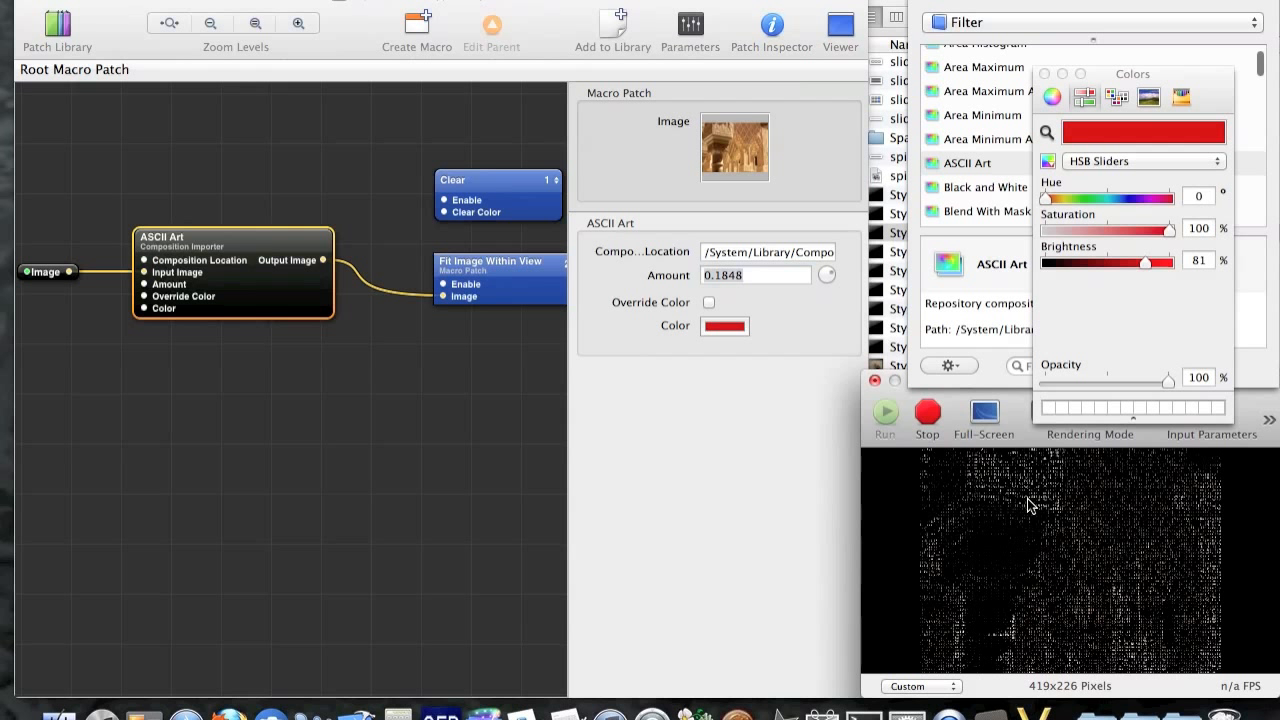
{"action": "left_click", "coordinate": [508, 351]}
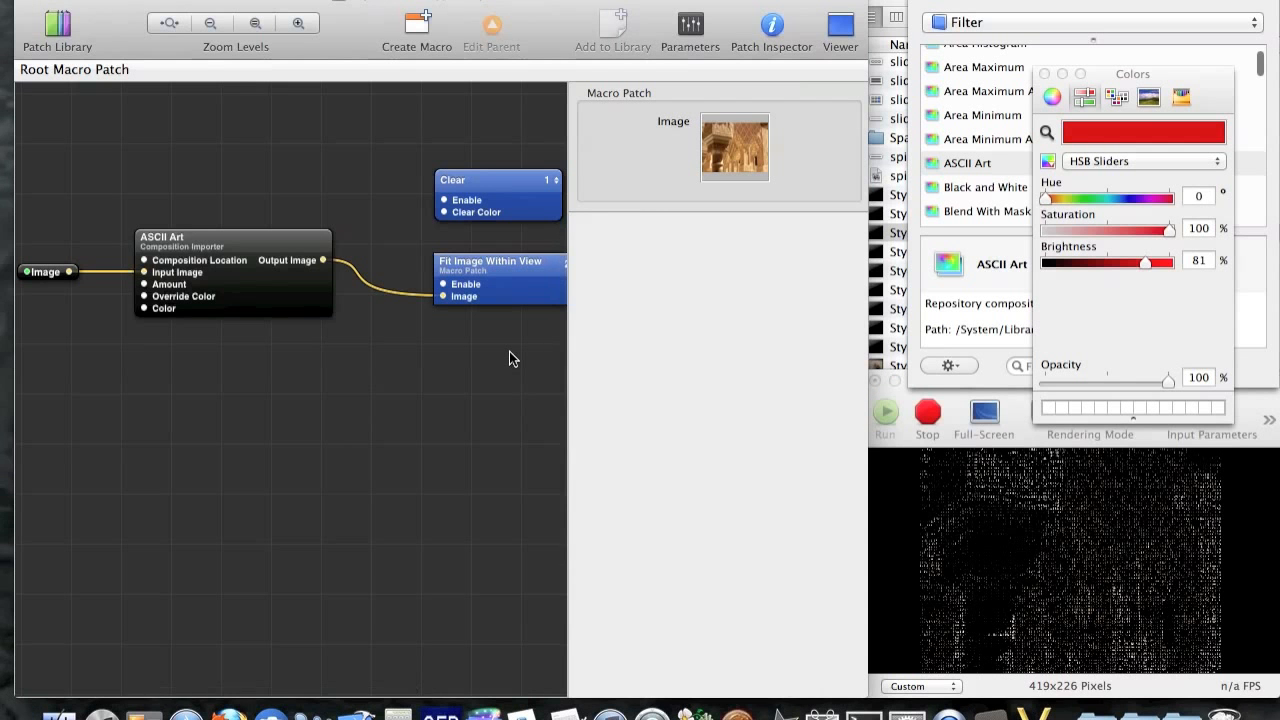
Save the modified Style_BleachBypass.qtz composition over the original file
{"action": "scroll", "coordinate": [276, 130], "scroll_direction": "up", "scroll_amount": 1}
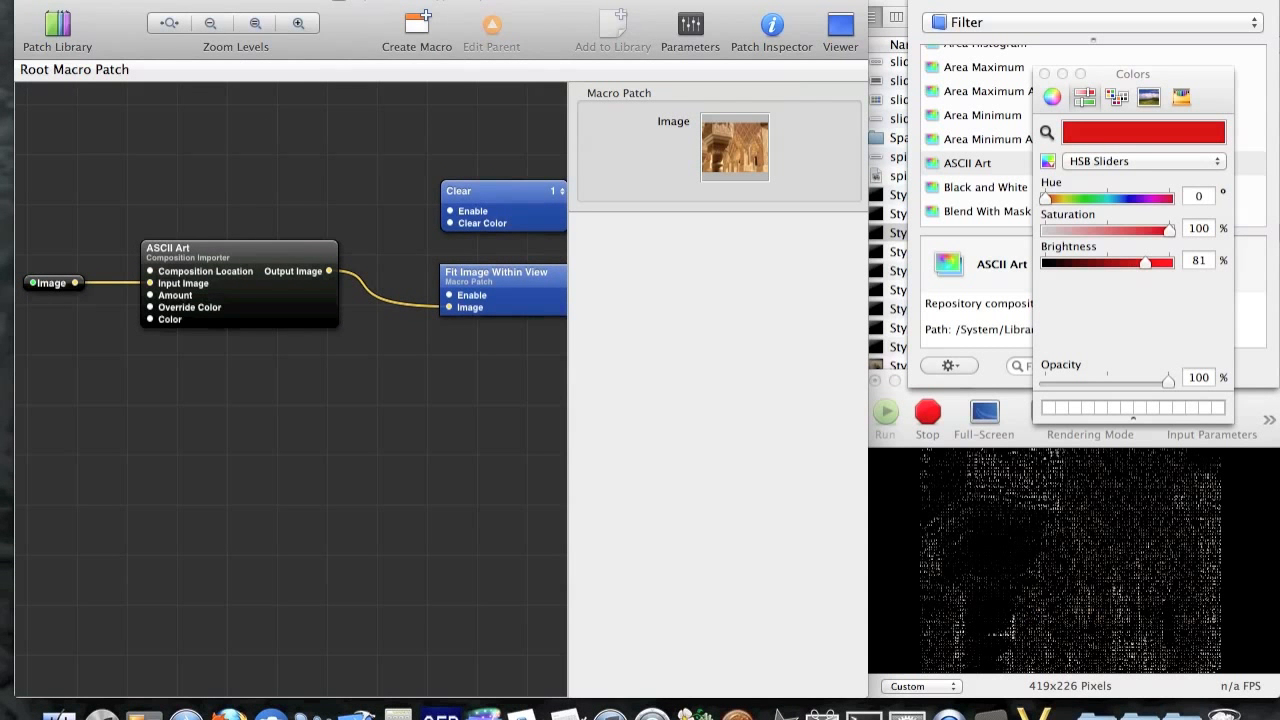
{"action": "left_click", "coordinate": [207, 0]}
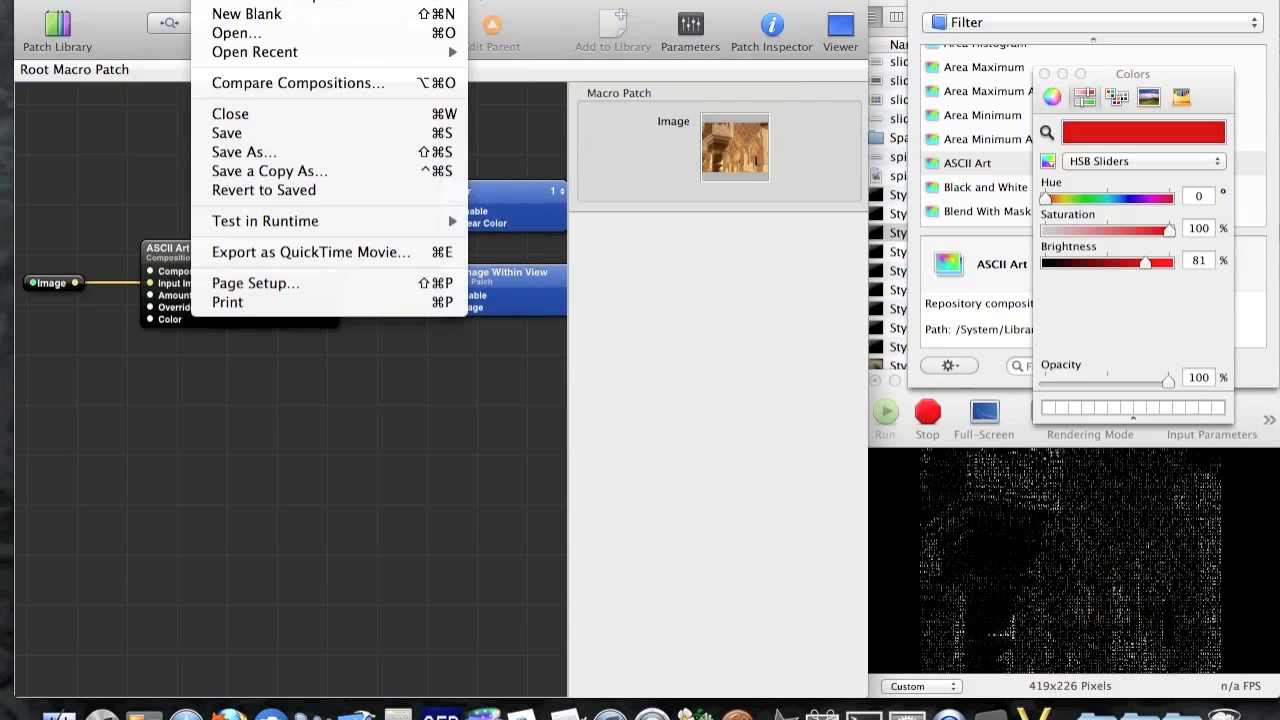
{"action": "left_click", "coordinate": [263, 134]}
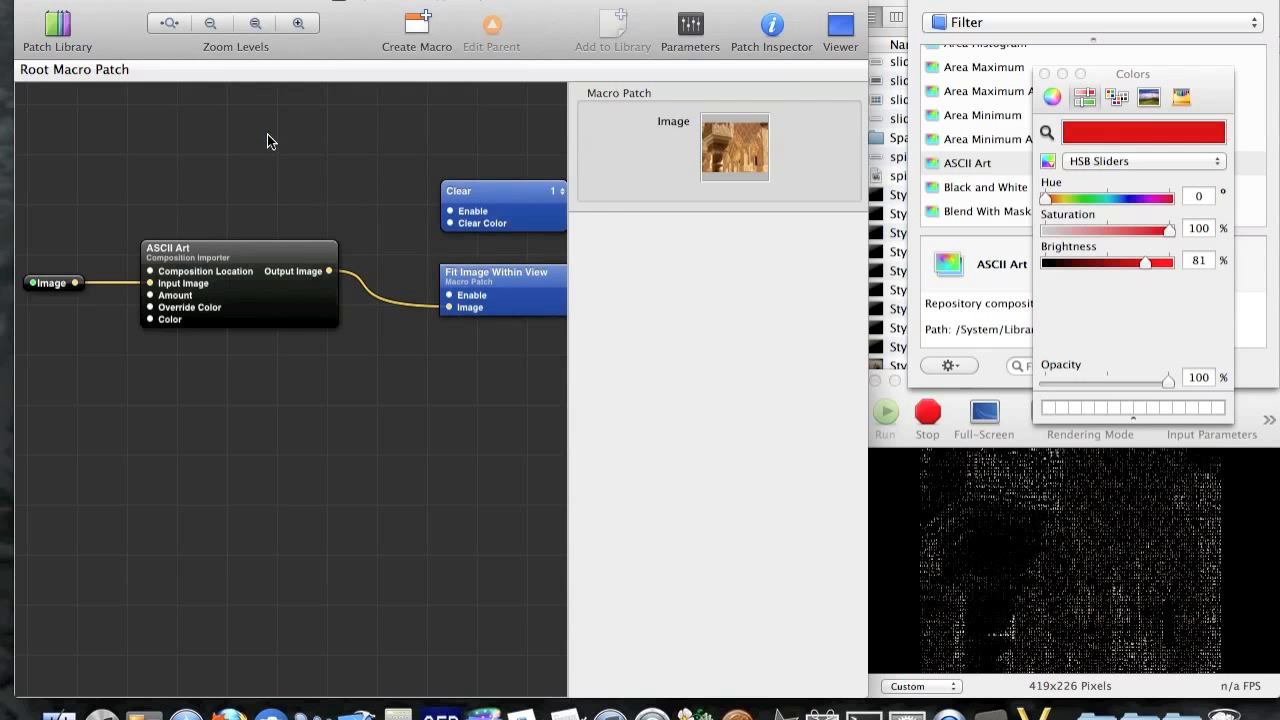
Switch to iMovie and add a 29.6-second section of the coloured leaves clip from the Lyrics stuff event to the Sub-clips project
{"action": "left_click", "coordinate": [778, 705]}
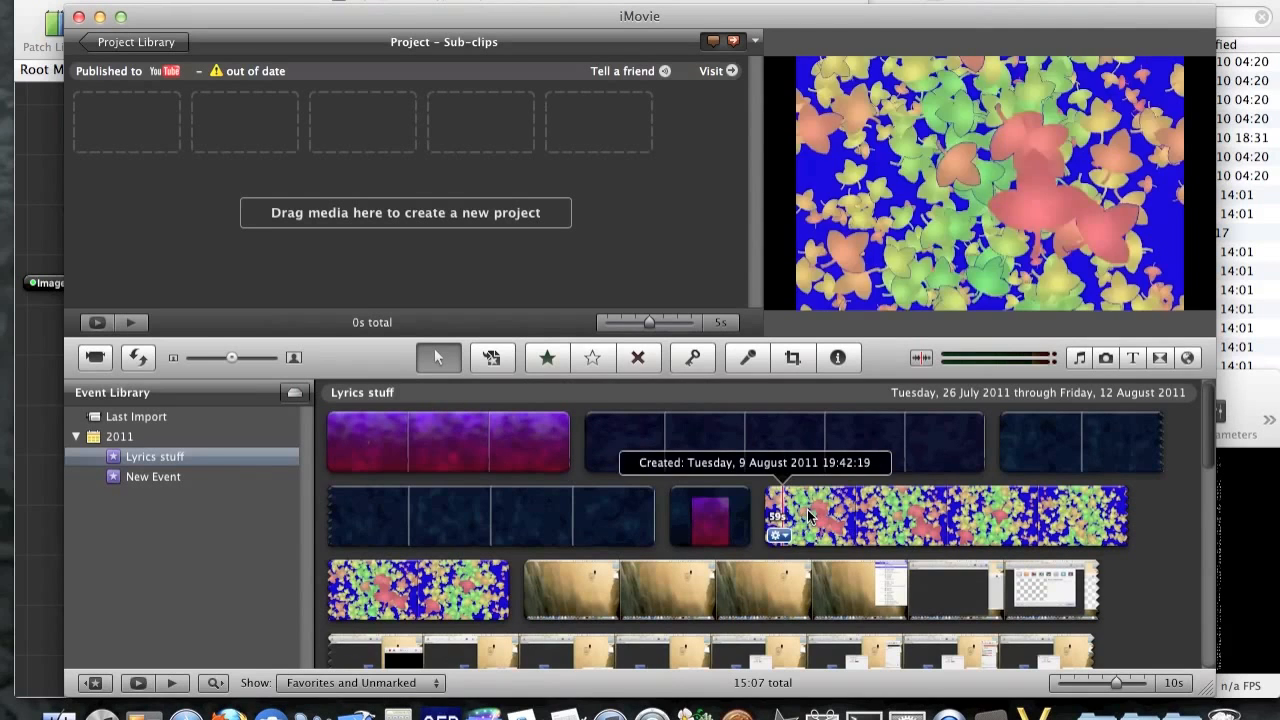
{"action": "left_click_drag", "start_coordinate": [810, 515], "coordinate": [499, 158]}
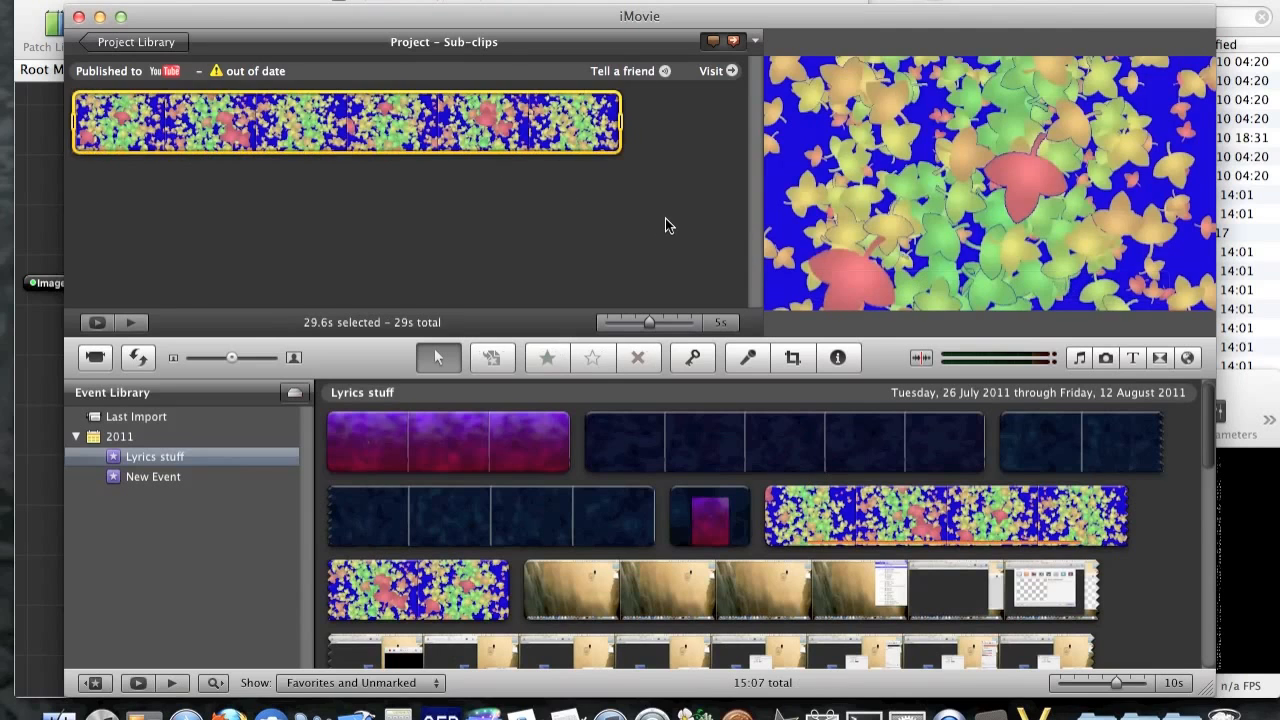
Apply the Bleach Bypass video effect to the leaves clip in the project through its clip inspector
{"action": "left_click", "coordinate": [850, 357]}
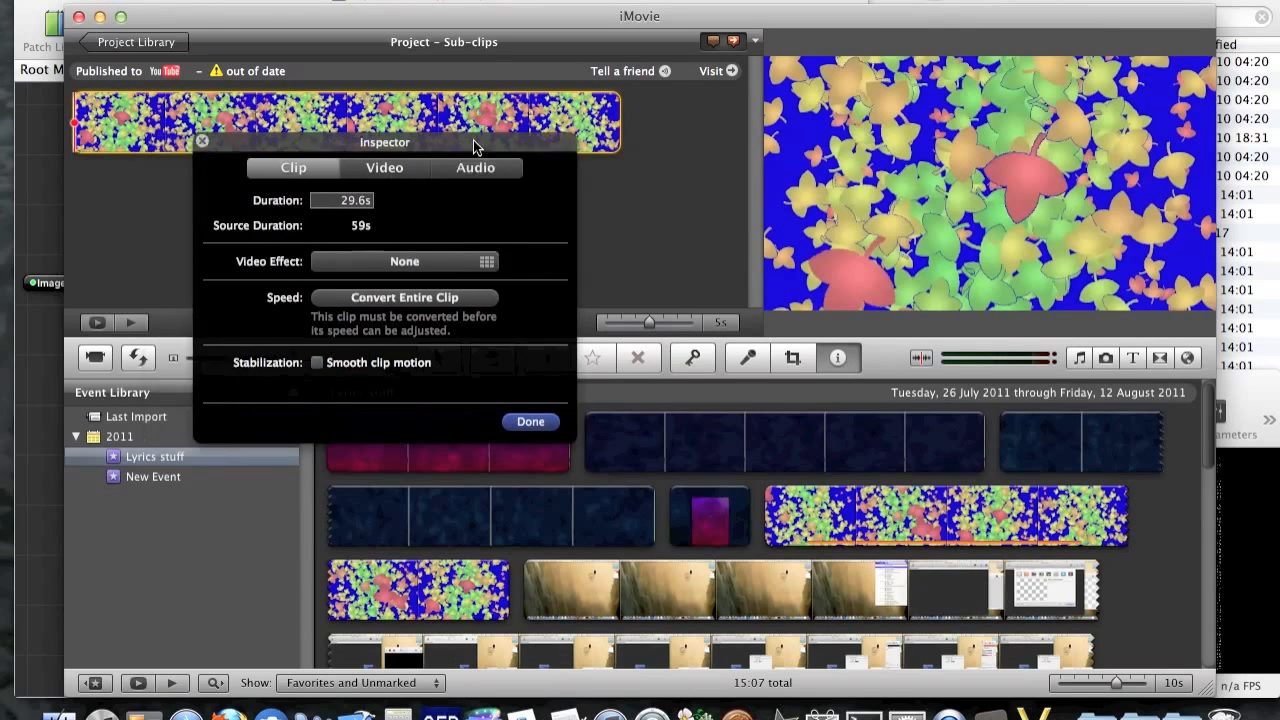
{"action": "left_click_drag", "start_coordinate": [473, 140], "coordinate": [941, 161]}
{"action": "left_click", "coordinate": [938, 283]}
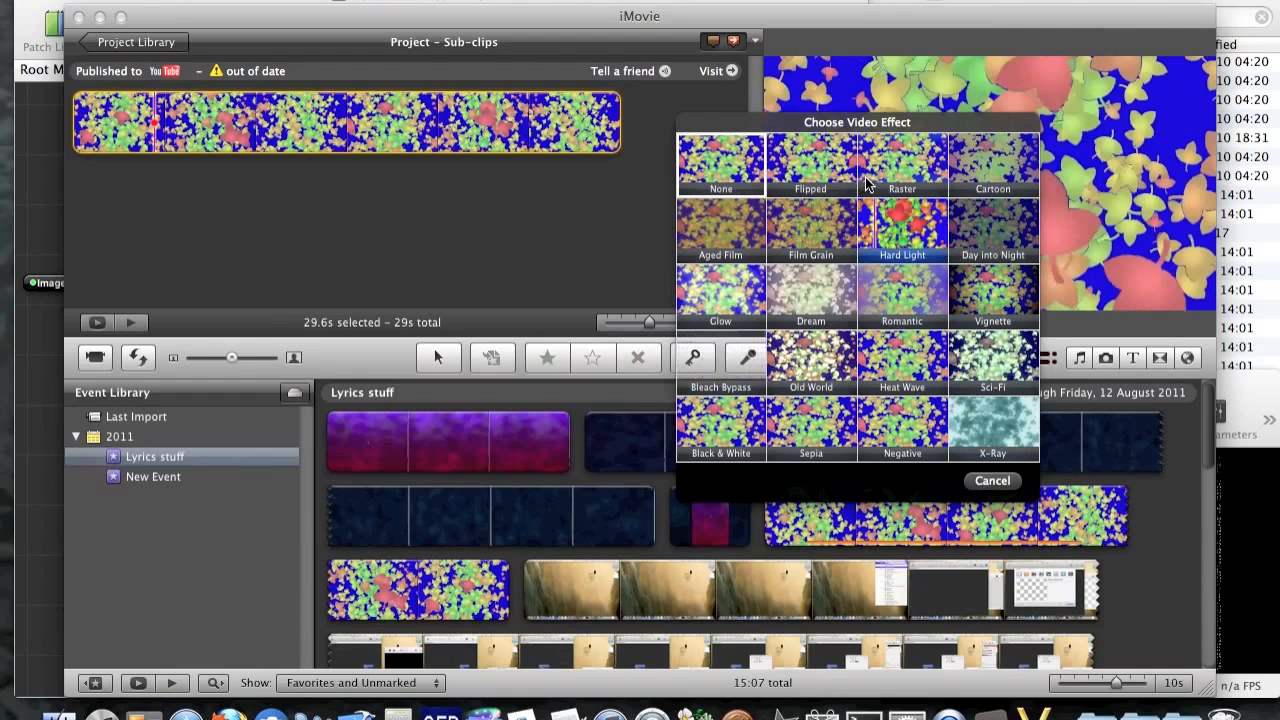
{"action": "left_click", "coordinate": [720, 357]}
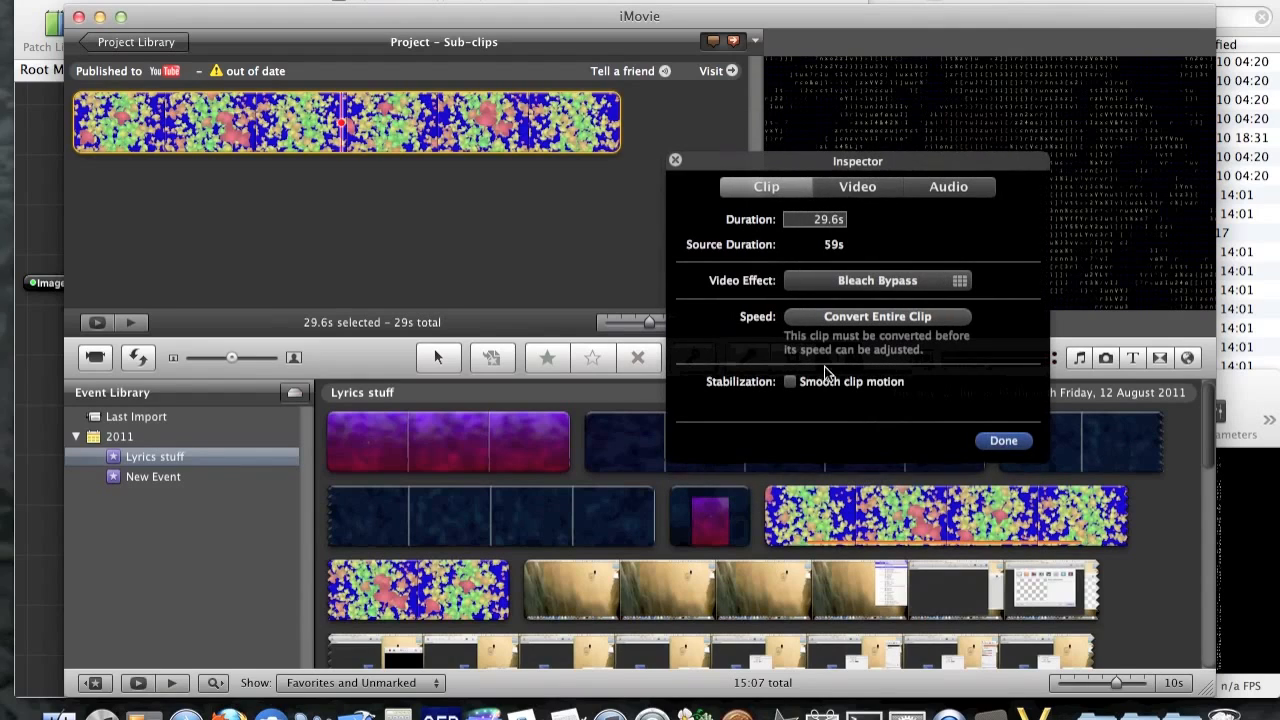
{"action": "left_click", "coordinate": [1003, 442]}
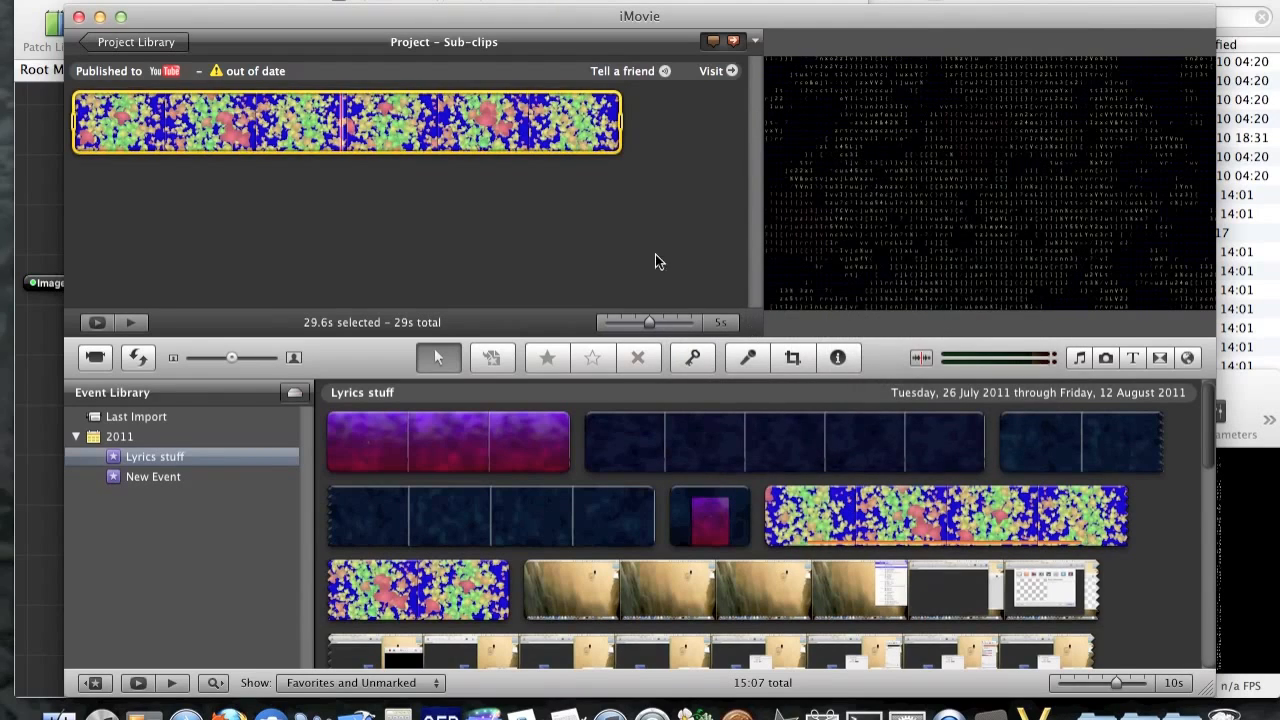
Deselect the leaves clip and play the project to preview the customised effect
{"action": "left_click", "coordinate": [636, 234]}
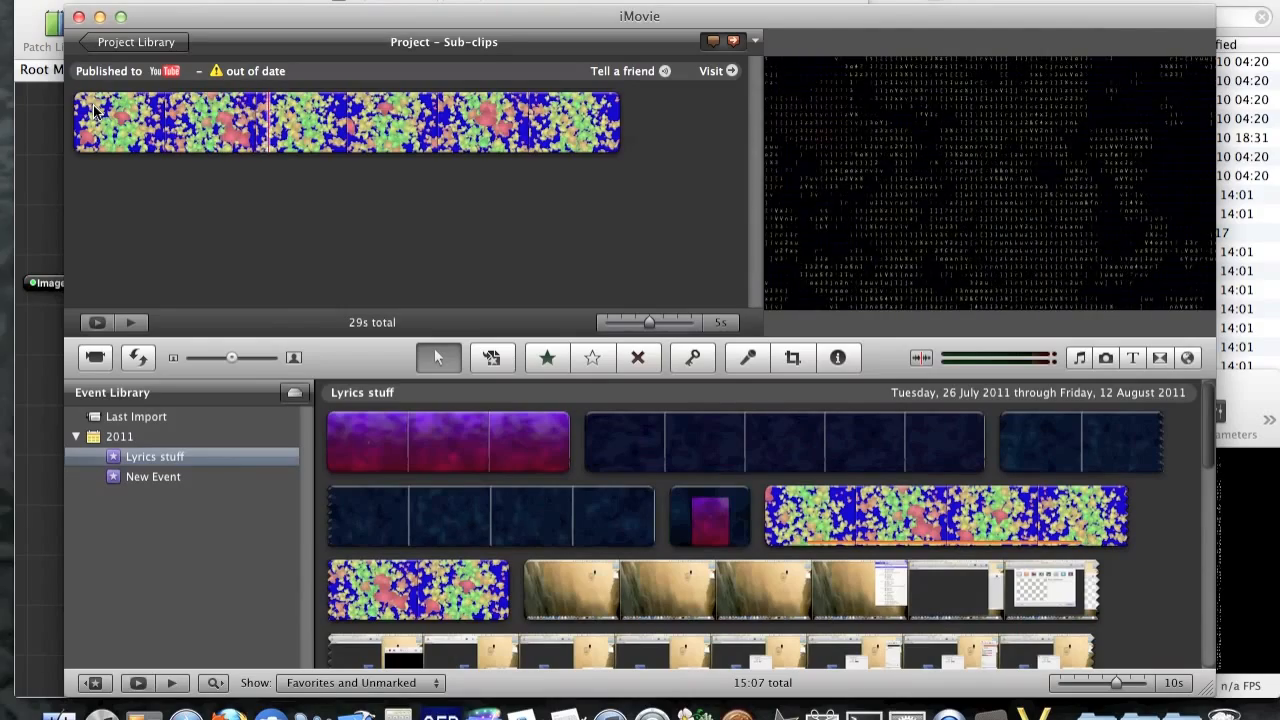
{"action": "key", "text": "space"}
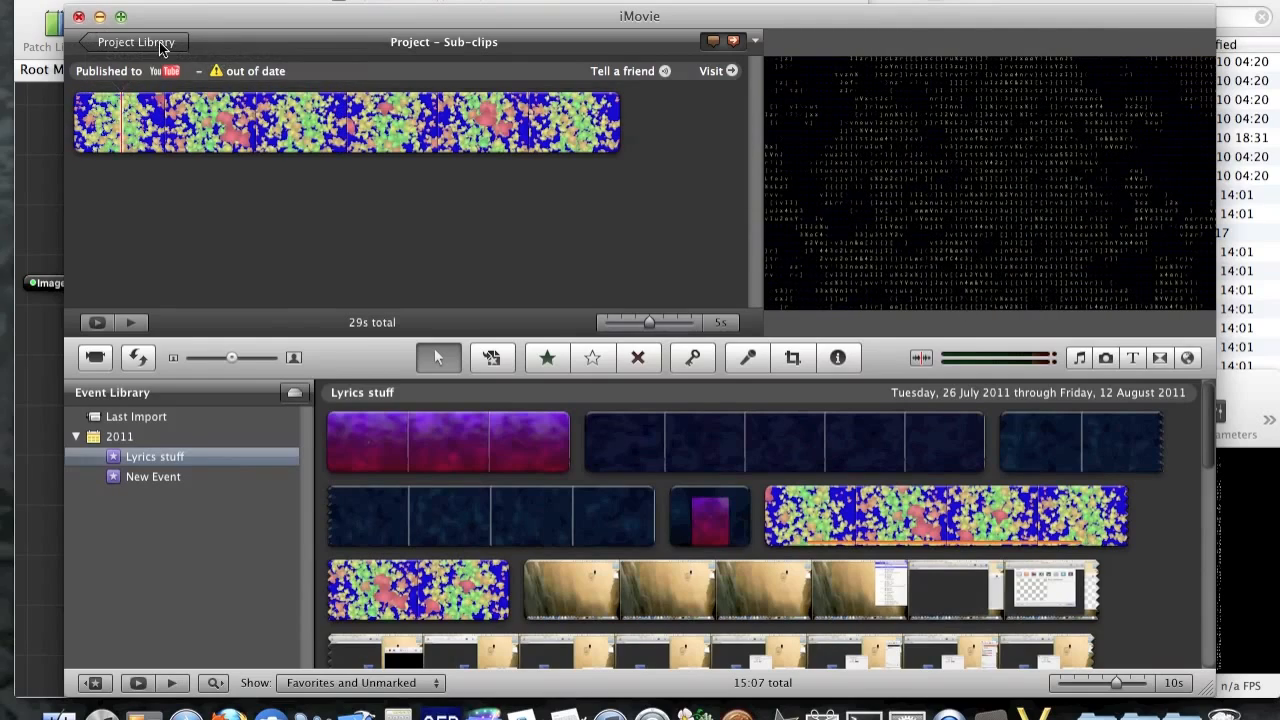
Quit iMovie and delete the ASCII Art patch from the Quartz Composer composition
{"action": "left_click", "coordinate": [135, 0]}
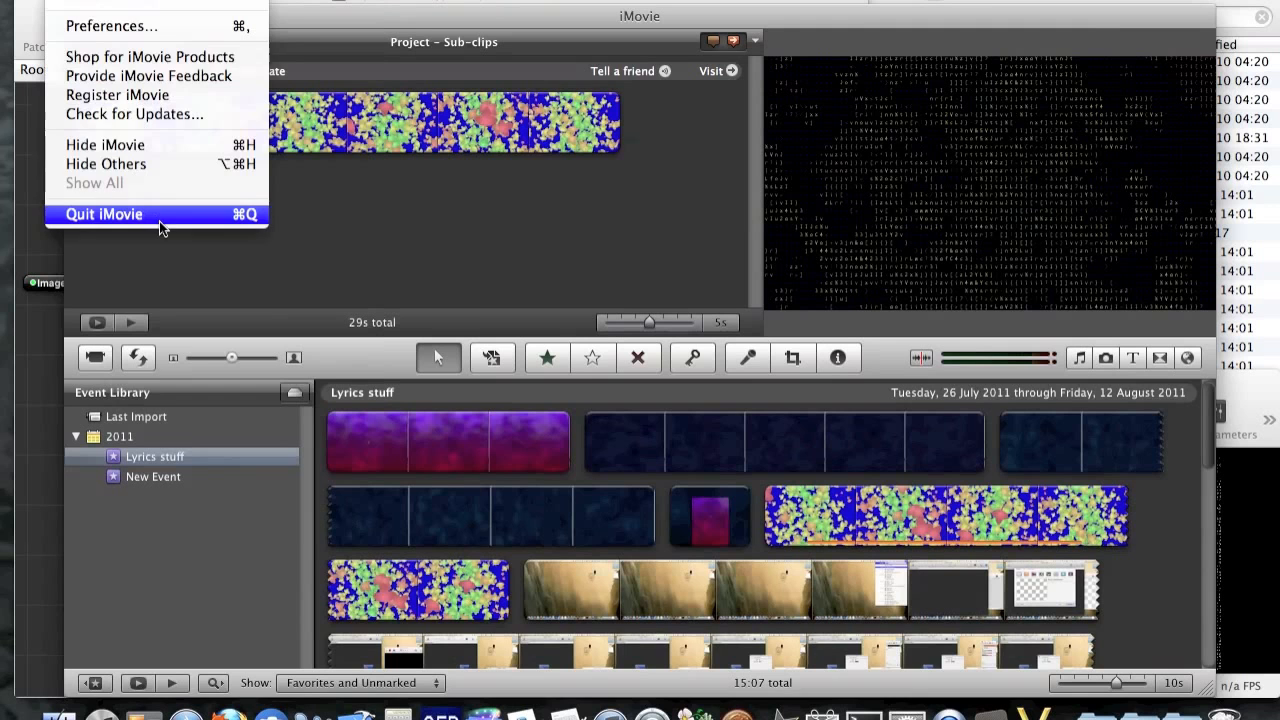
{"action": "left_click", "coordinate": [160, 219]}
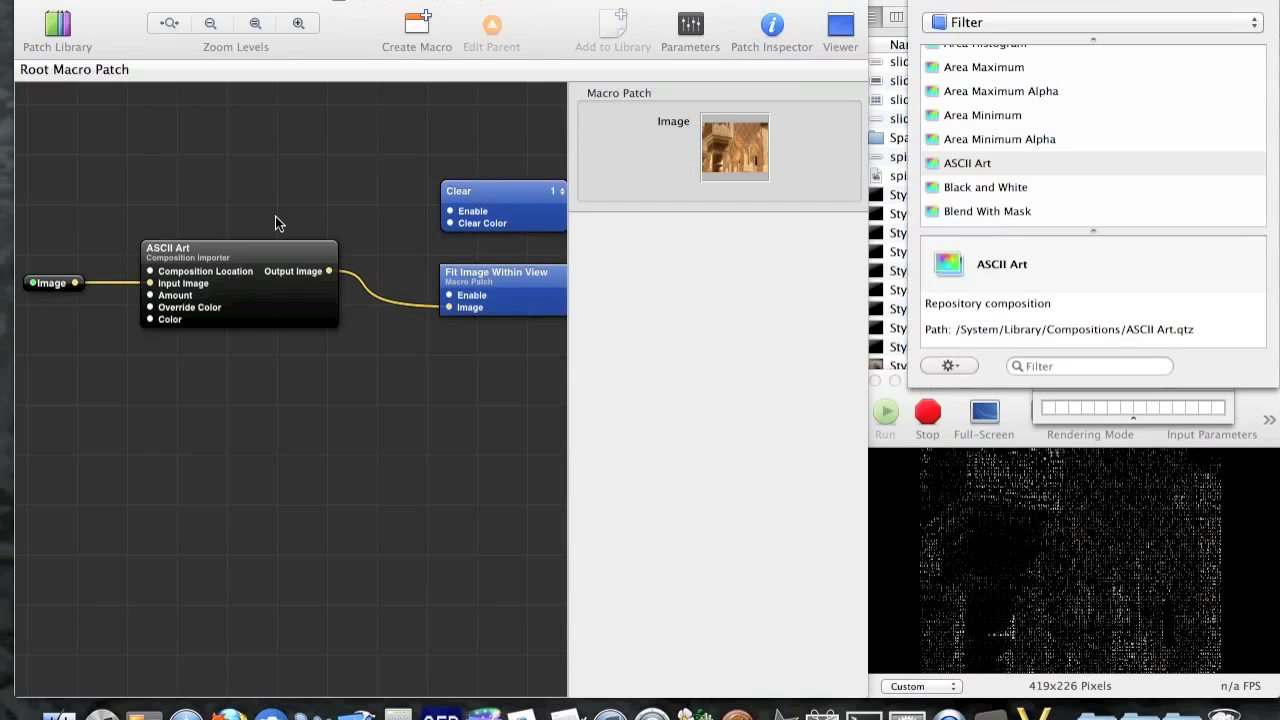
{"action": "left_click", "coordinate": [237, 304]}
{"action": "key", "text": "Delete"}
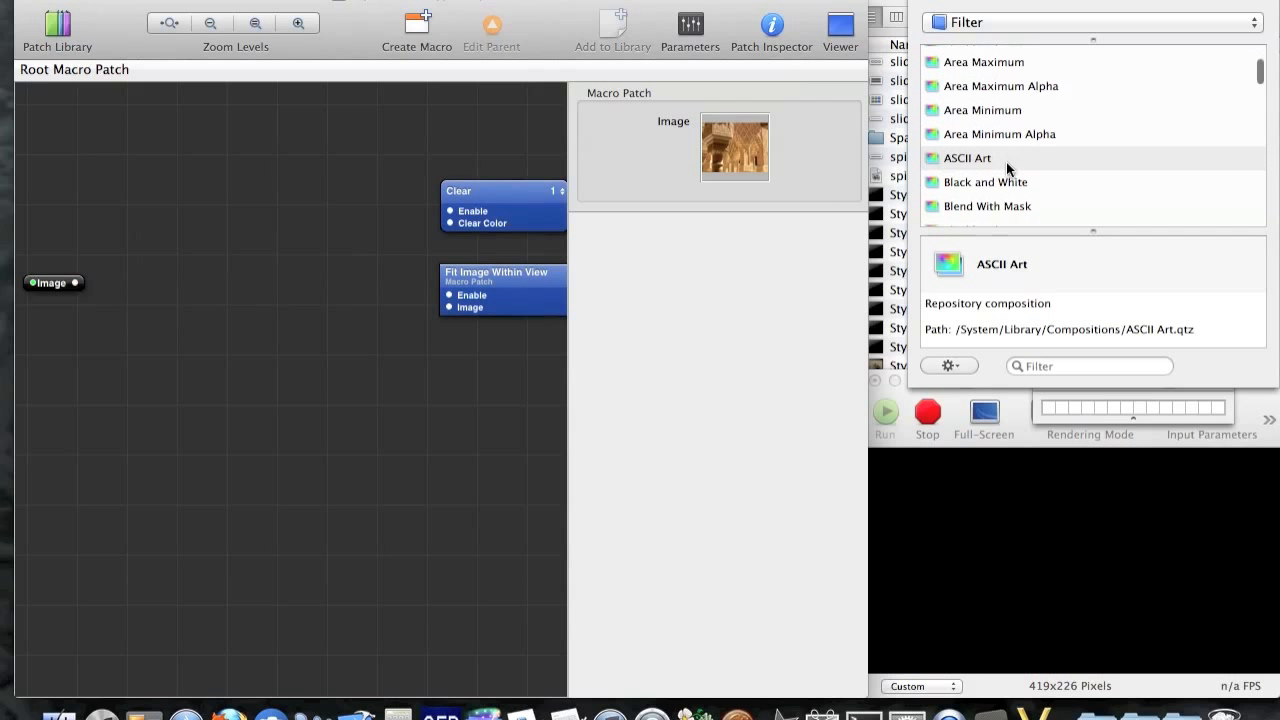
Insert the Color Pencil filter between the Image input and the Image port of Fit Image Within View, and save the composition
{"action": "scroll", "coordinate": [1008, 169], "scroll_direction": "down", "scroll_amount": 10}
{"action": "scroll", "coordinate": [1007, 167], "scroll_direction": "down", "scroll_amount": 5}
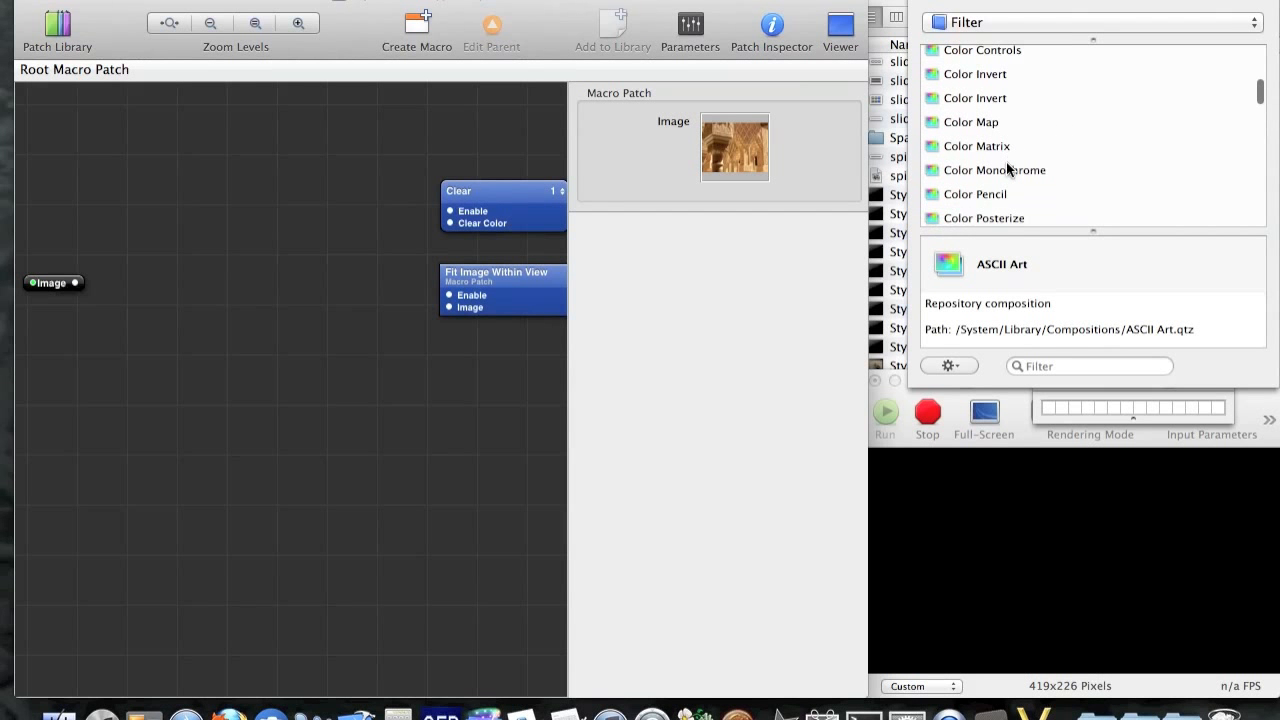
{"action": "left_click_drag", "start_coordinate": [1002, 79], "coordinate": [255, 280]}
{"action": "left_click_drag", "start_coordinate": [75, 283], "coordinate": [158, 294]}
{"action": "left_click_drag", "start_coordinate": [336, 283], "coordinate": [450, 308]}
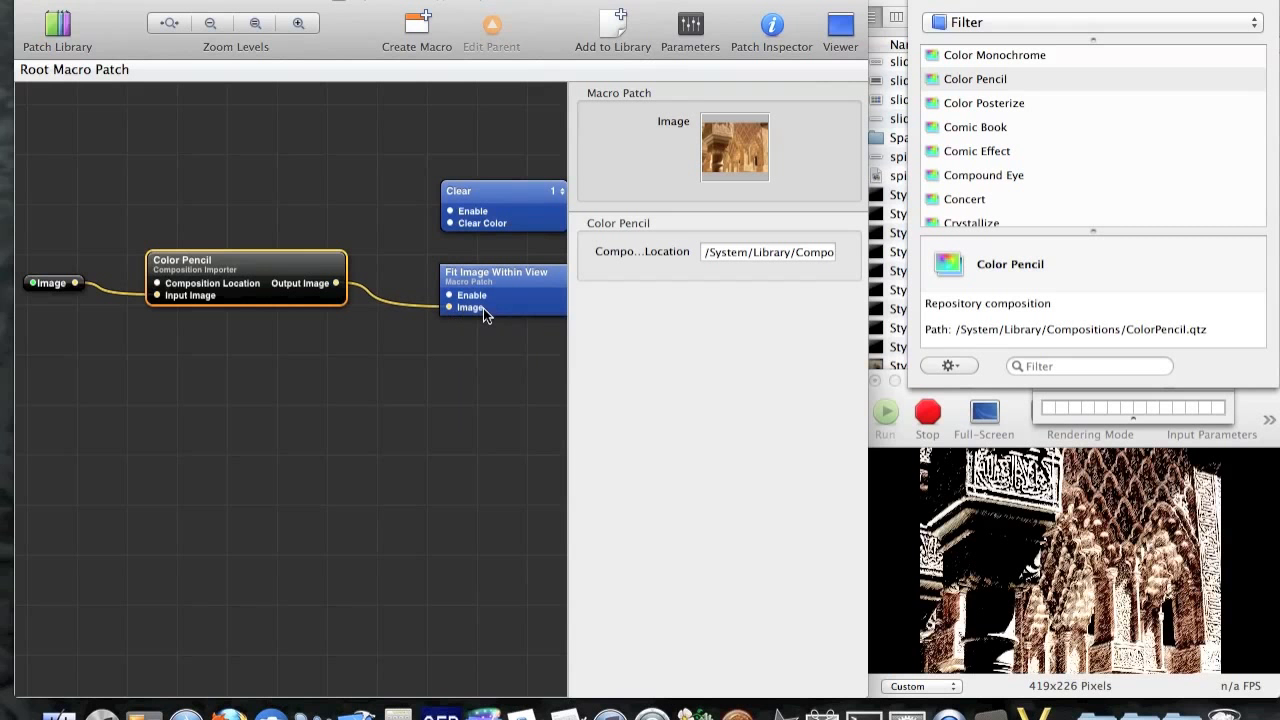
{"action": "left_click", "coordinate": [518, 326]}
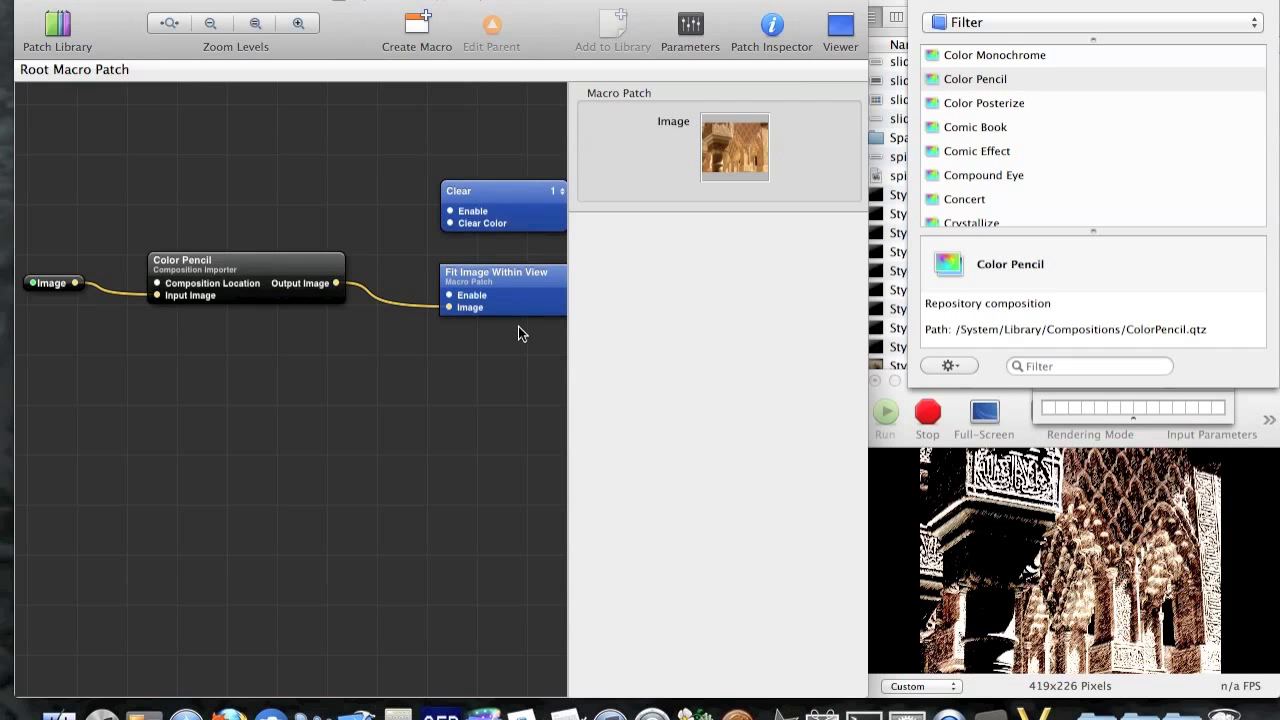
{"action": "left_click", "coordinate": [210, 0]}
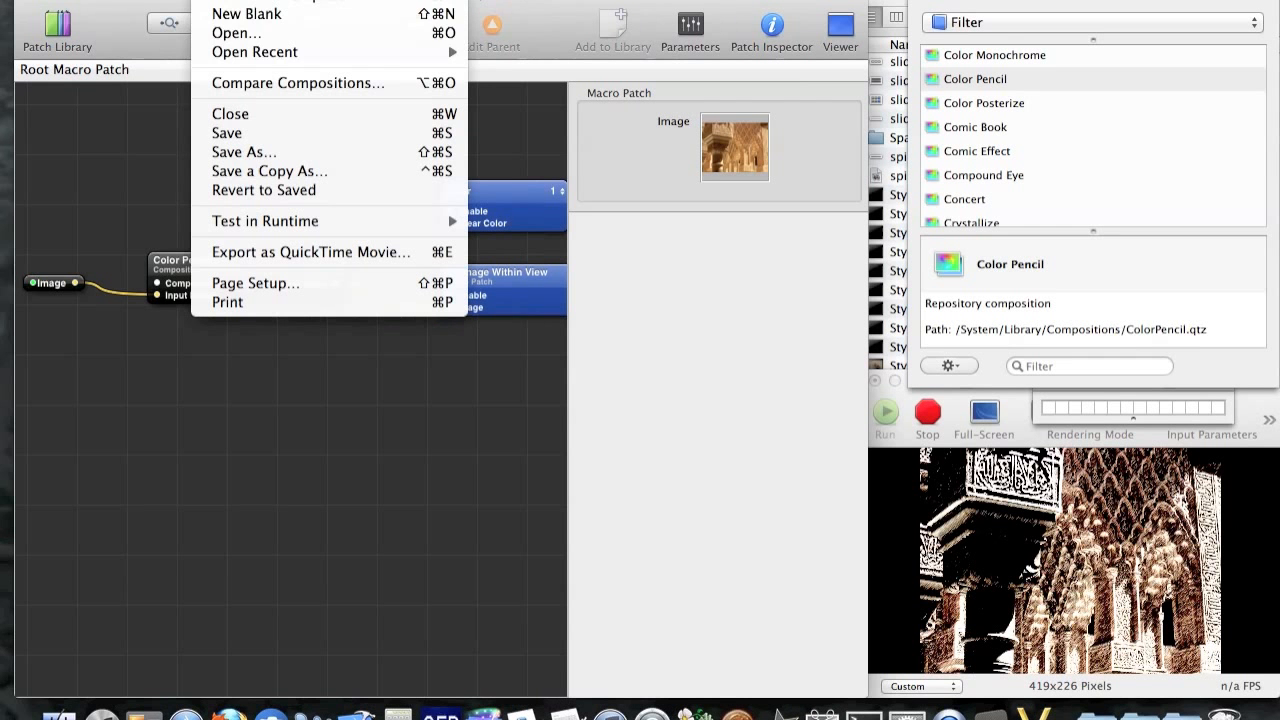
{"action": "left_click", "coordinate": [255, 131]}
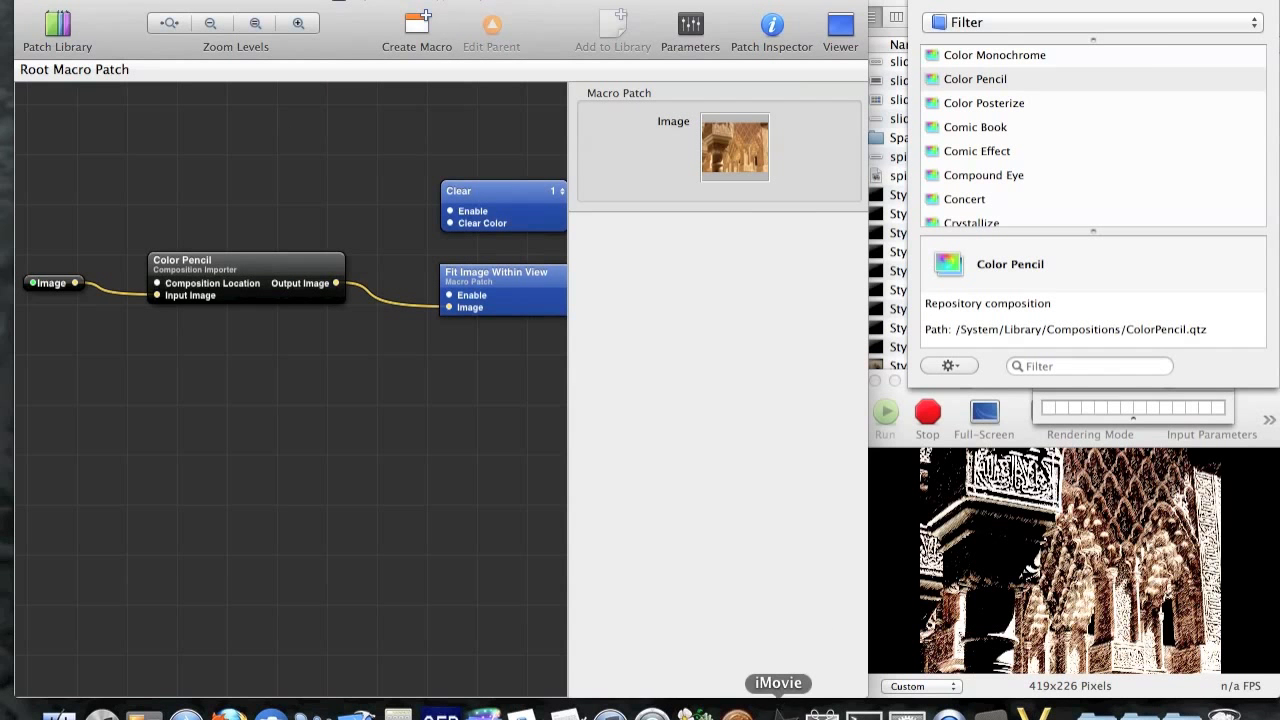
Reopen iMovie and play part of the Sub-clips project to preview the Color Pencil effect on the leaves clip
{"action": "left_click", "coordinate": [779, 712]}
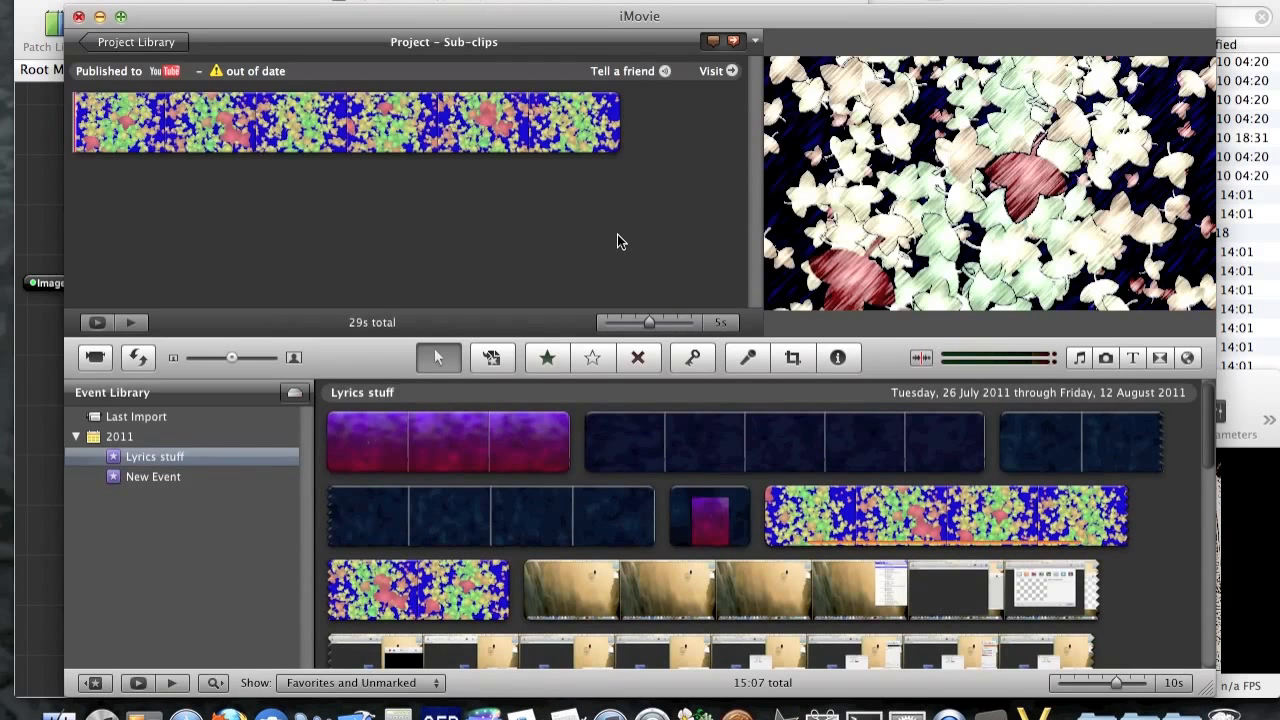
{"action": "key", "text": "space"}
{"action": "key", "text": "space"}
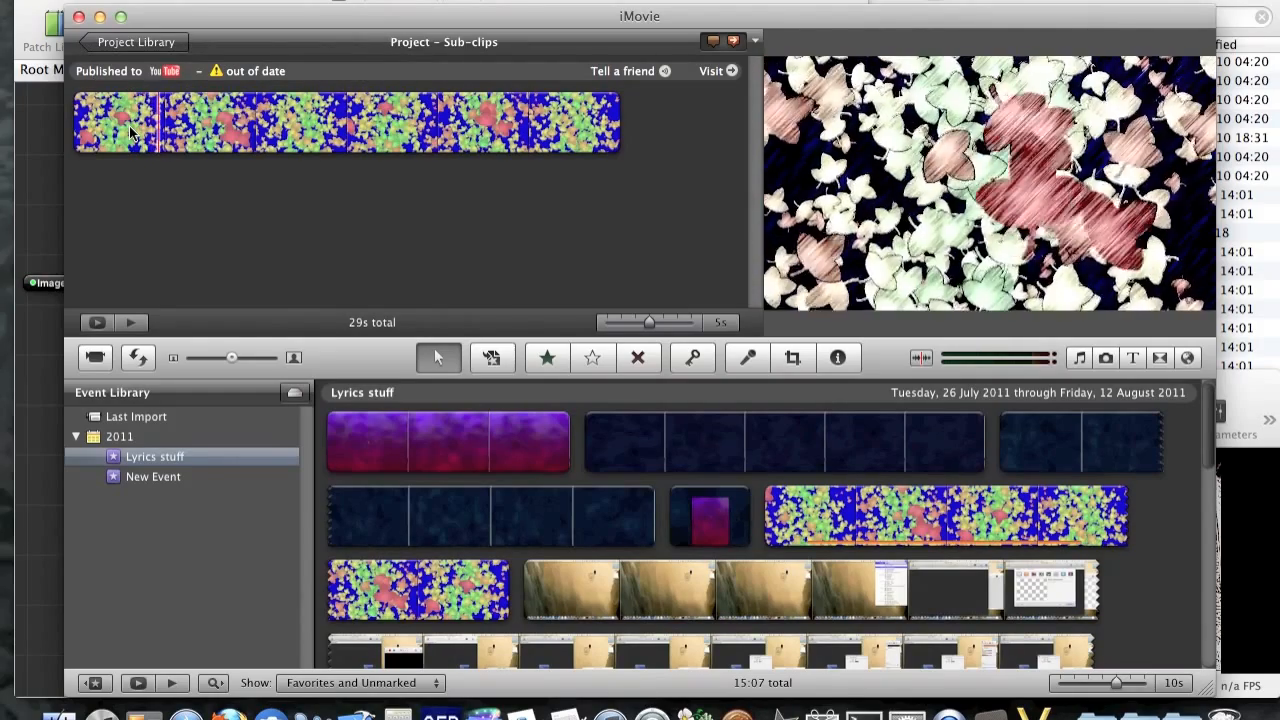